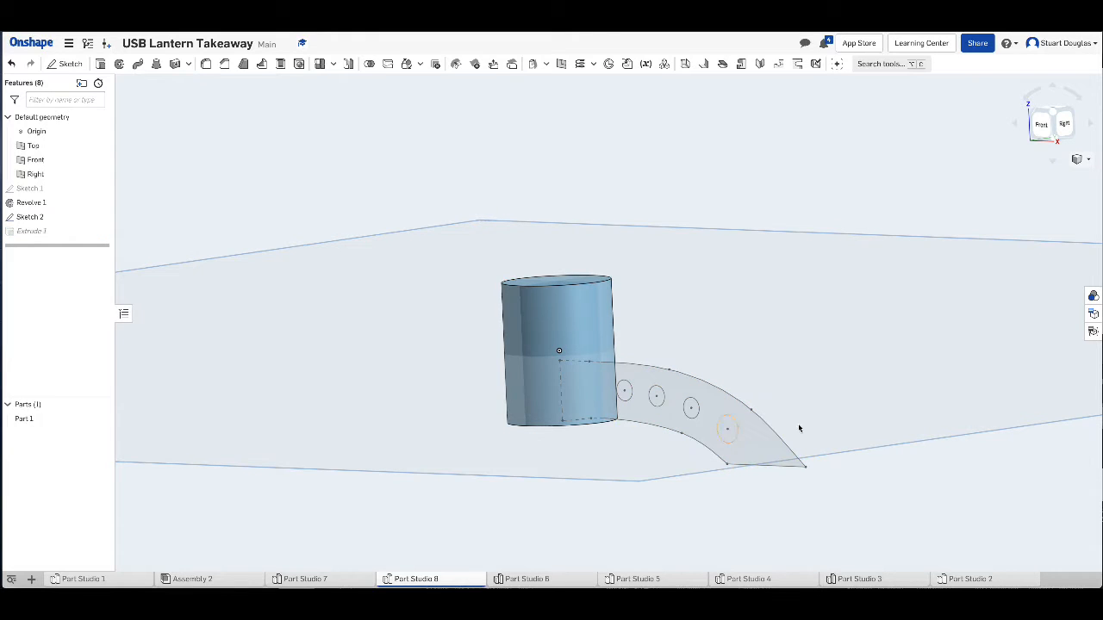
Revolve the curved leg profile with four holes about its dashed vertical centreline, adding it to the cylinder
{"action": "left_click", "coordinate": [758, 446]}
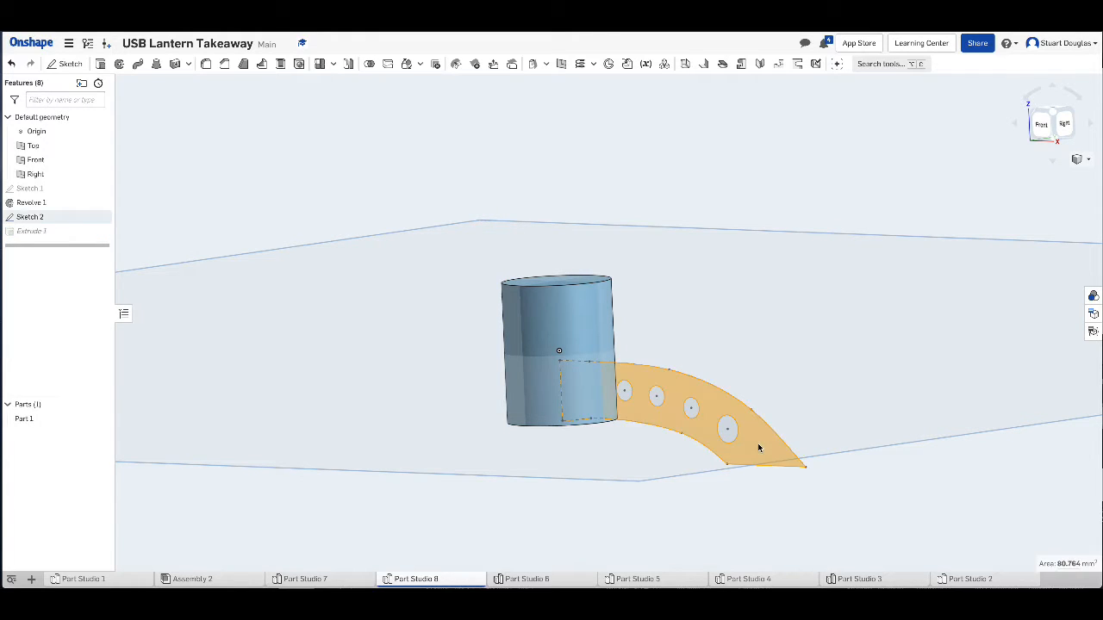
{"action": "left_click", "coordinate": [120, 64]}
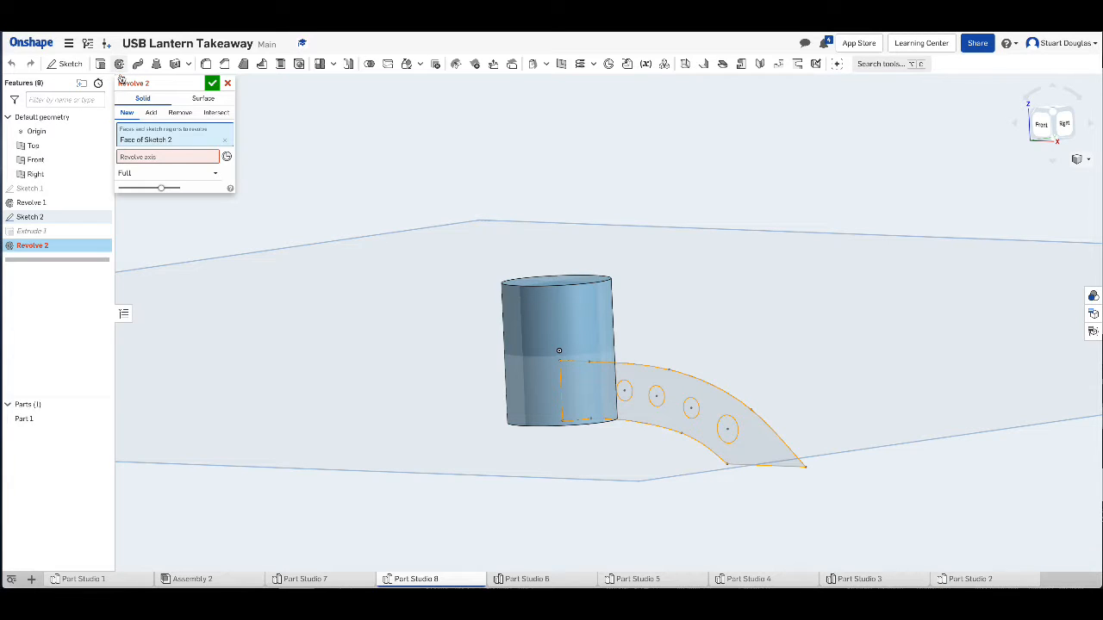
{"action": "left_click", "coordinate": [147, 157]}
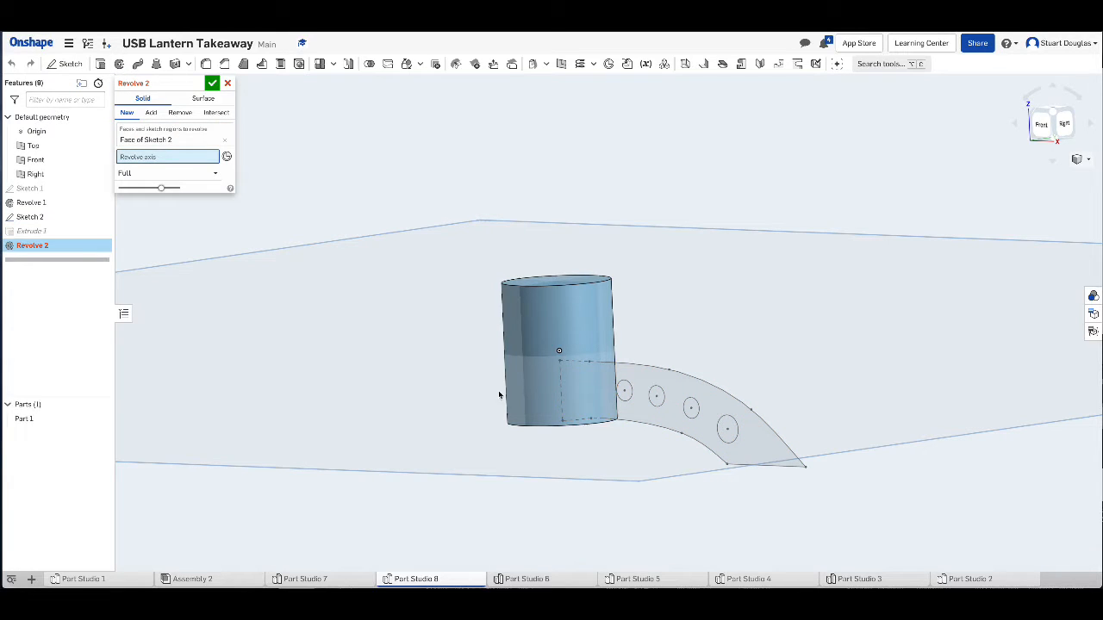
{"action": "left_click", "coordinate": [560, 398]}
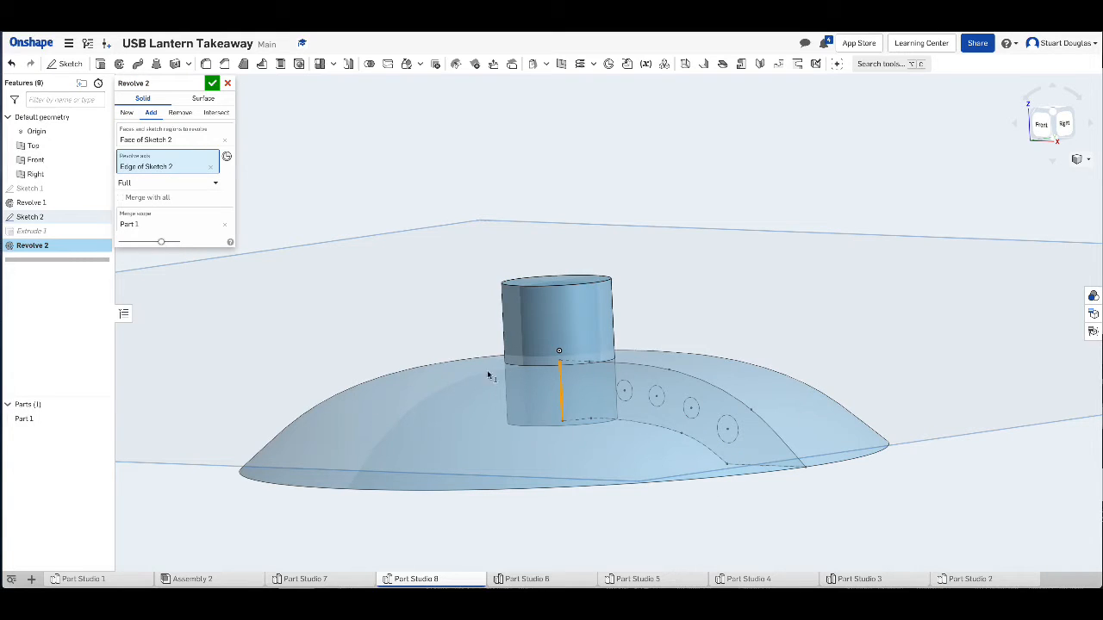
Make the leg's revolve symmetric with a 20-degree angle and complete the feature
{"action": "left_click_drag", "start_coordinate": [162, 246], "coordinate": [159, 248]}
{"action": "left_click", "coordinate": [213, 185]}
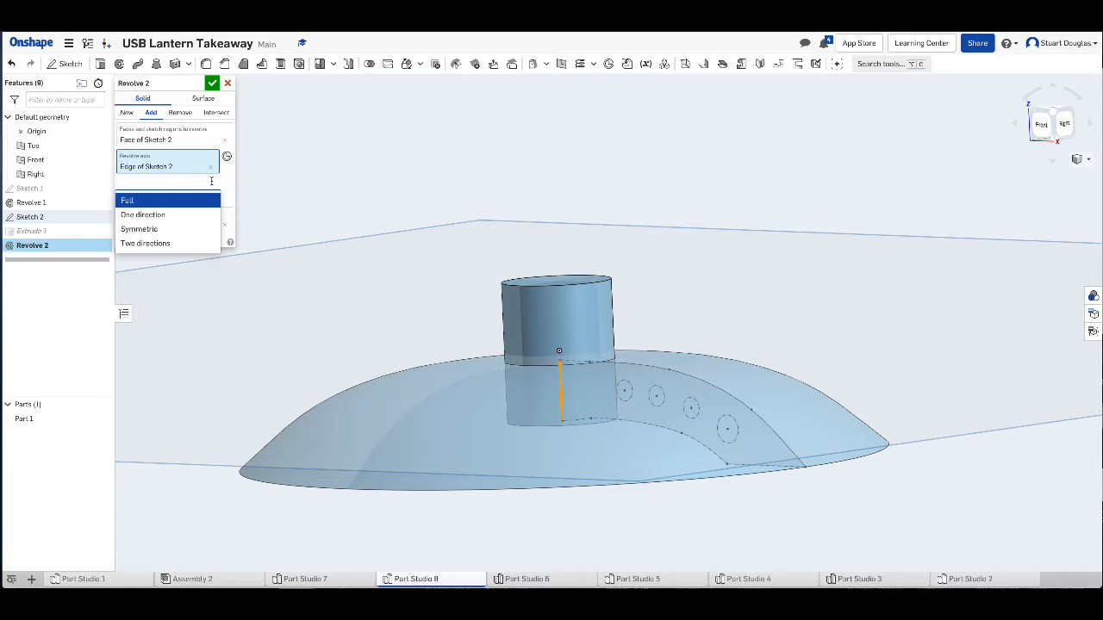
{"action": "left_click", "coordinate": [138, 229]}
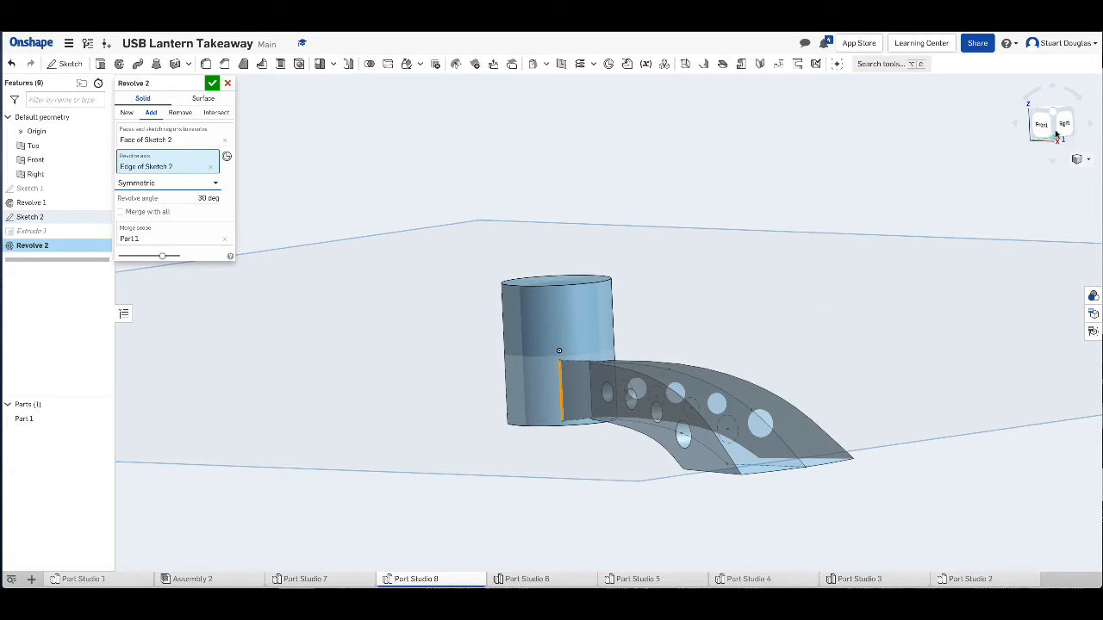
{"action": "left_click_drag", "start_coordinate": [1053, 115], "coordinate": [1006, 137]}
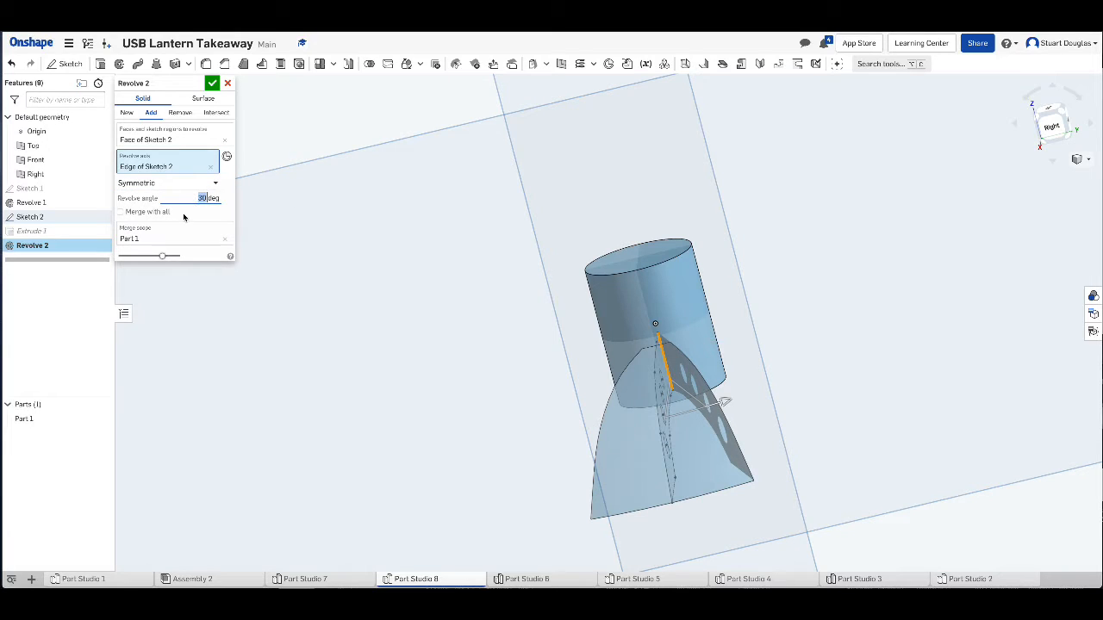
{"action": "key", "text": "Return"}
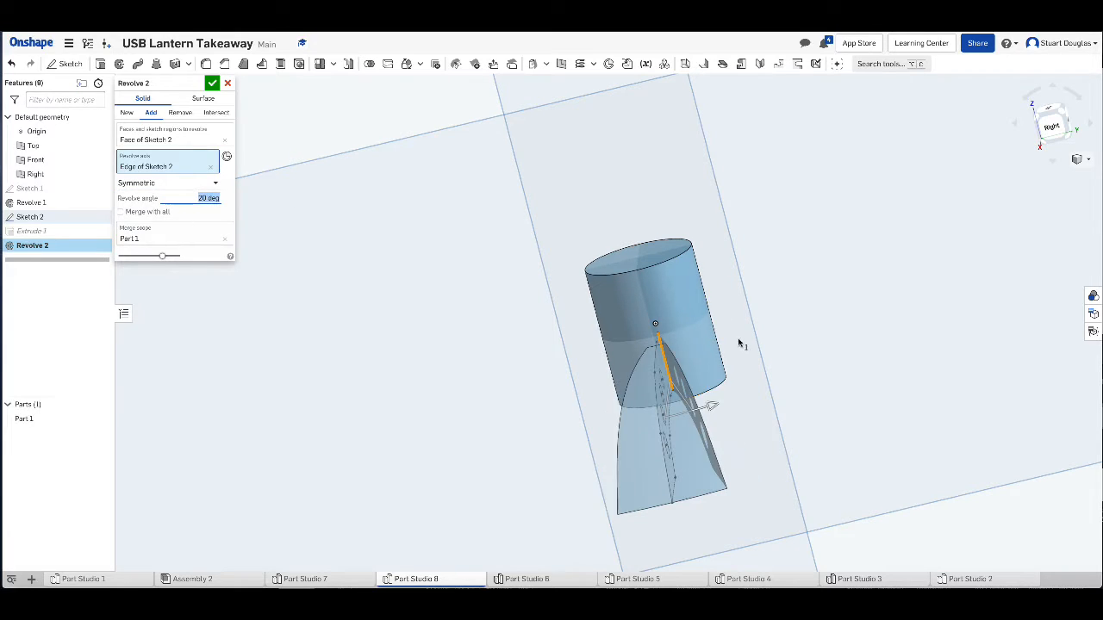
{"action": "left_click_drag", "start_coordinate": [1042, 146], "coordinate": [1085, 149]}
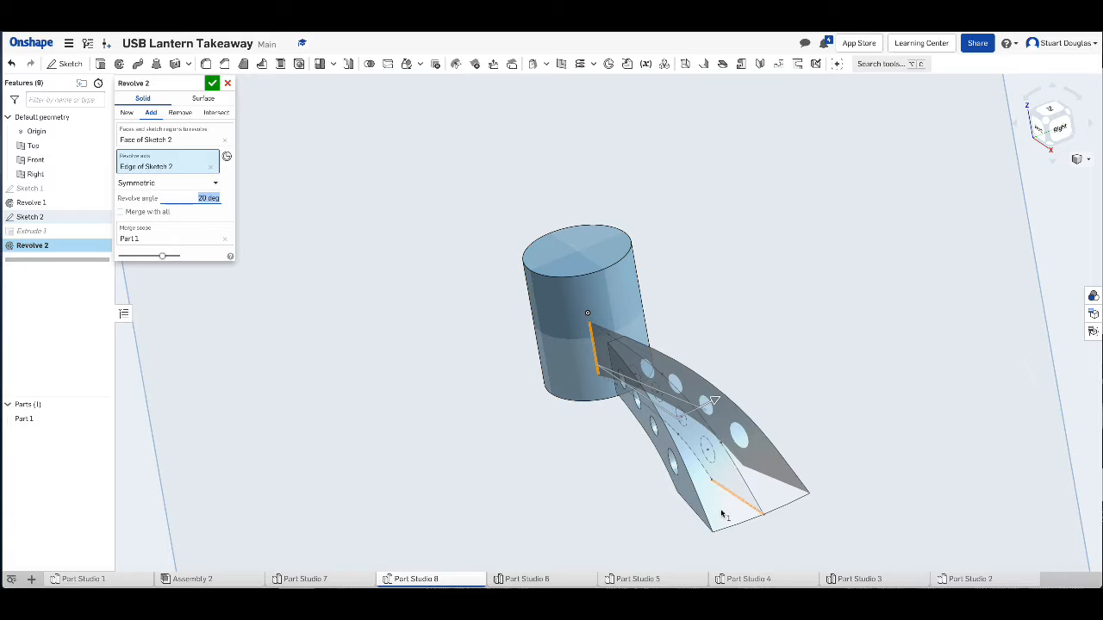
{"action": "mouse_move", "coordinate": [722, 403]}
{"action": "left_mouse_down"}
{"action": "mouse_move", "coordinate": [775, 340]}
{"action": "mouse_move", "coordinate": [791, 315]}
{"action": "mouse_move", "coordinate": [785, 301]}
{"action": "mouse_move", "coordinate": [723, 404]}
{"action": "left_mouse_up"}
{"action": "left_click", "coordinate": [211, 82]}
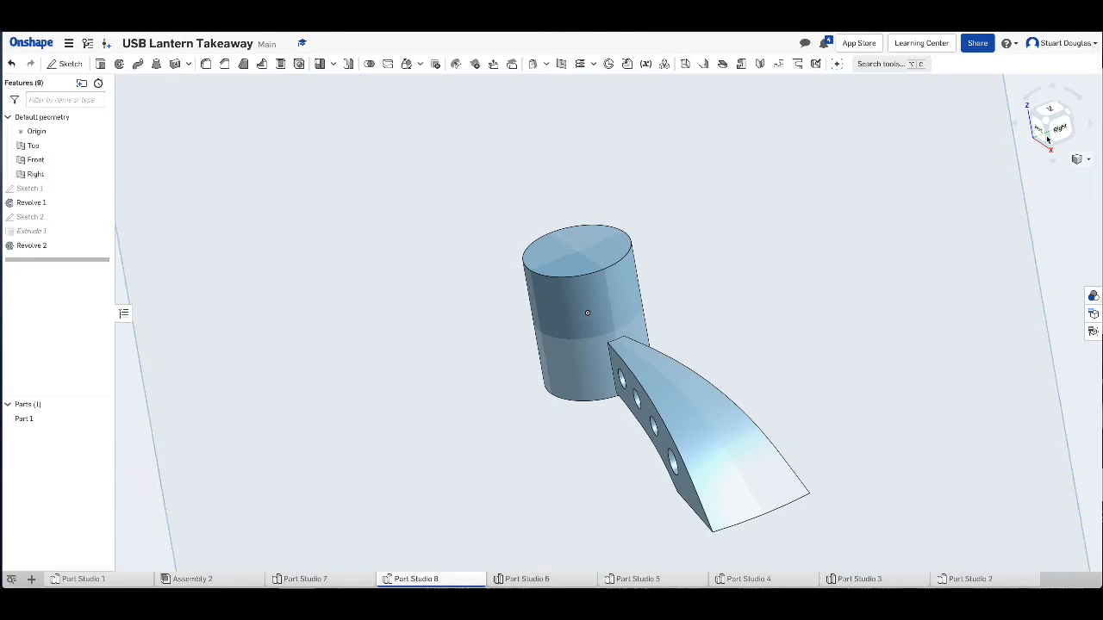
Start a 1 mm circular fillet on the two long upper edges of the curved leg
{"action": "mouse_move", "coordinate": [1048, 144]}
{"action": "left_mouse_down"}
{"action": "mouse_move", "coordinate": [1092, 101]}
{"action": "mouse_move", "coordinate": [923, 157]}
{"action": "mouse_move", "coordinate": [1056, 153]}
{"action": "mouse_move", "coordinate": [1060, 127]}
{"action": "left_mouse_up"}
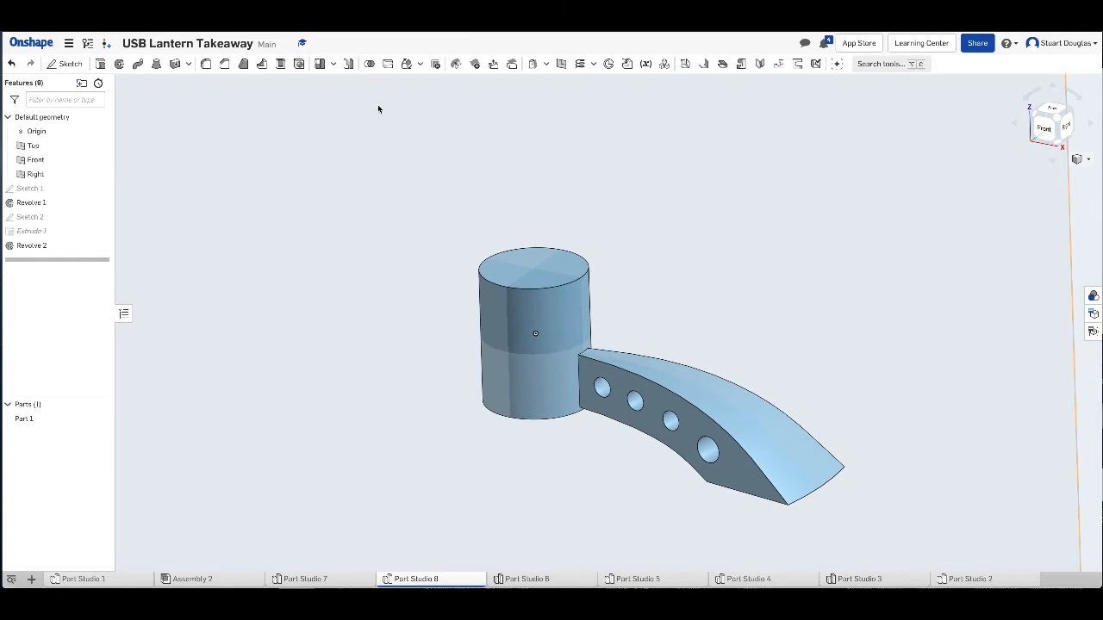
{"action": "left_click", "coordinate": [206, 66]}
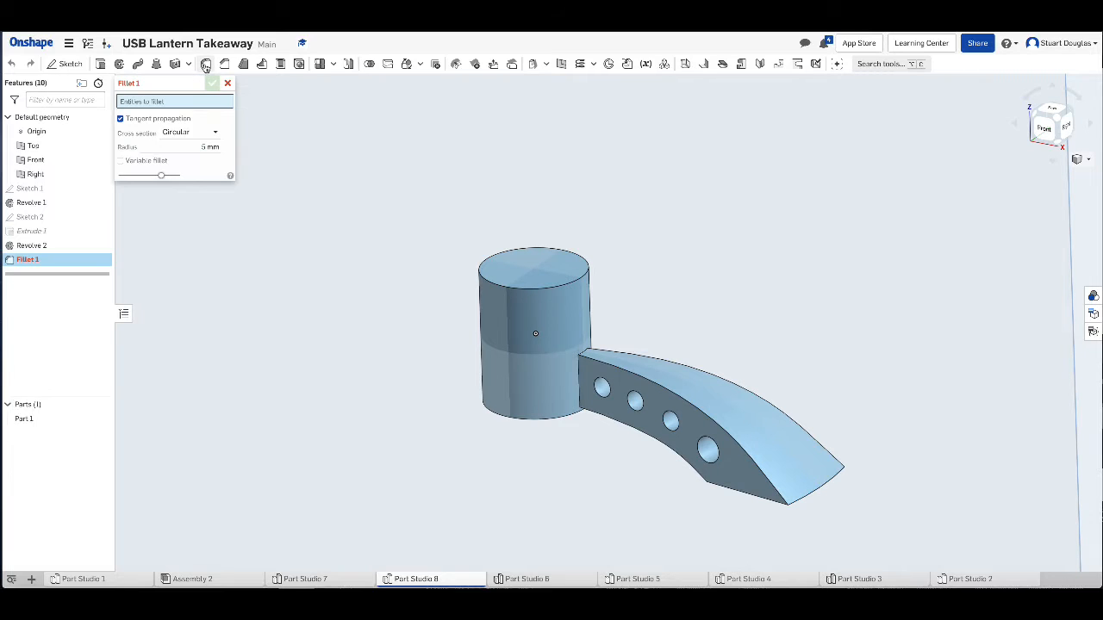
{"action": "left_click", "coordinate": [607, 366]}
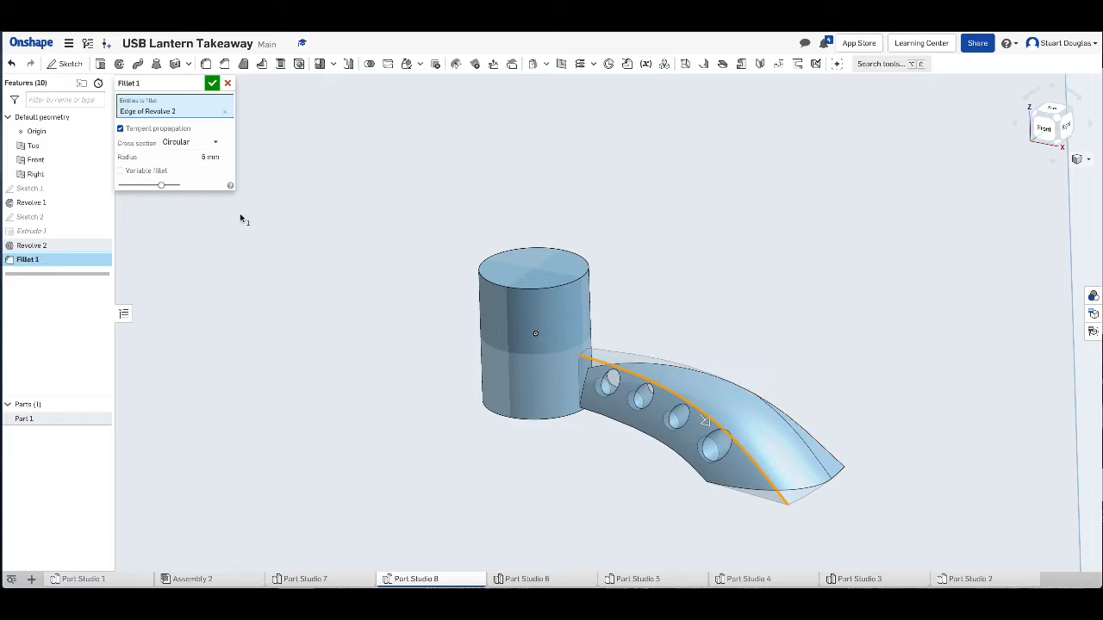
{"action": "double_click", "coordinate": [198, 157]}
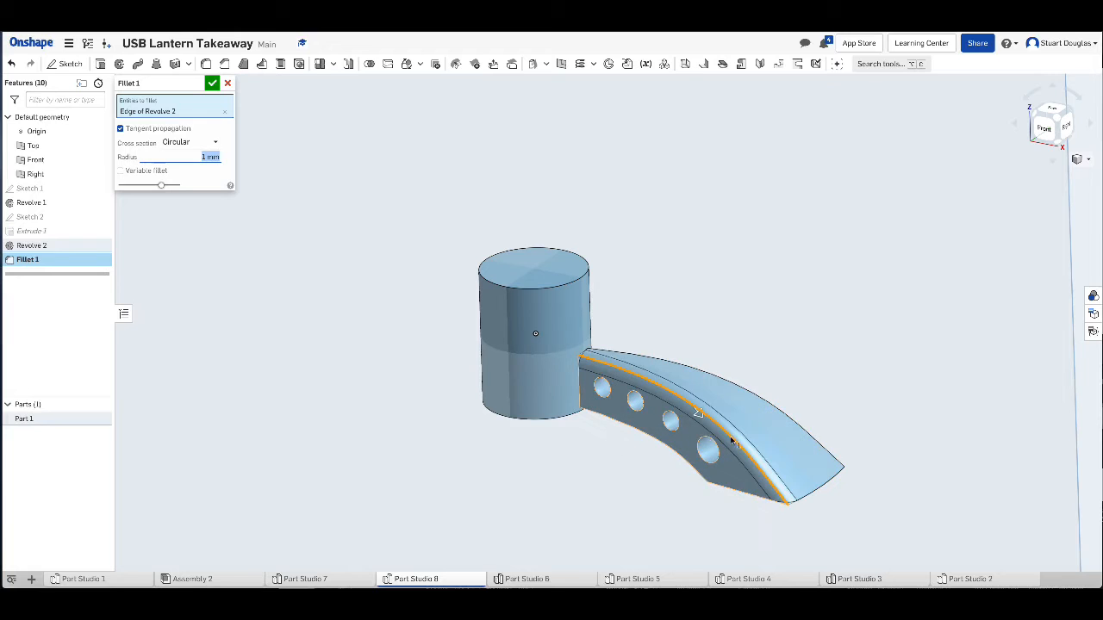
{"action": "scroll", "coordinate": [810, 491], "scroll_direction": "up", "scroll_amount": 3}
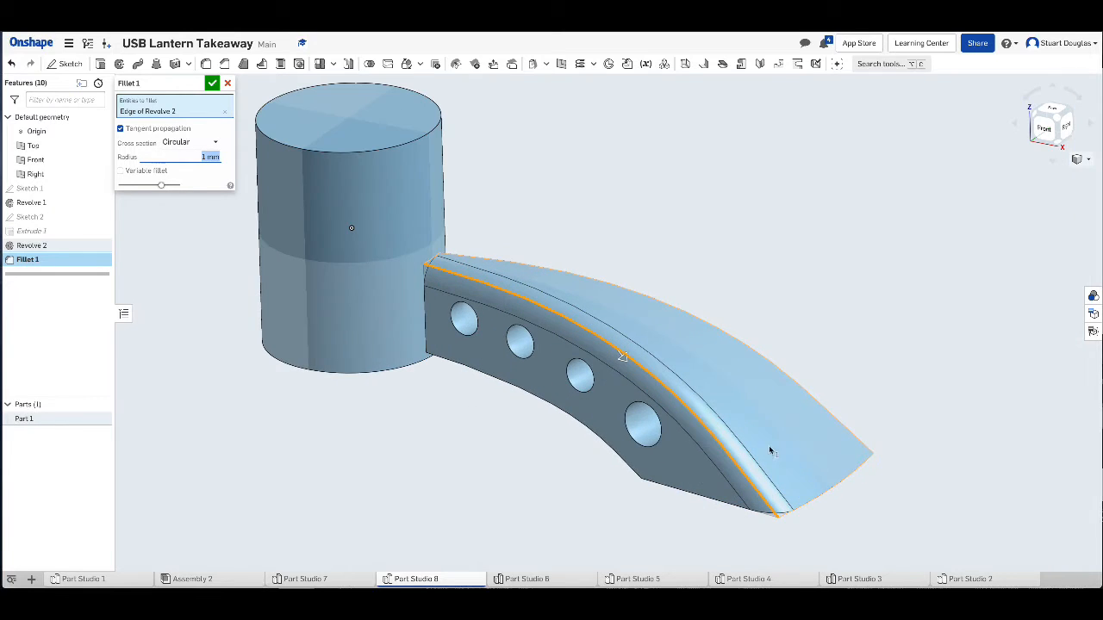
{"action": "left_click", "coordinate": [778, 370]}
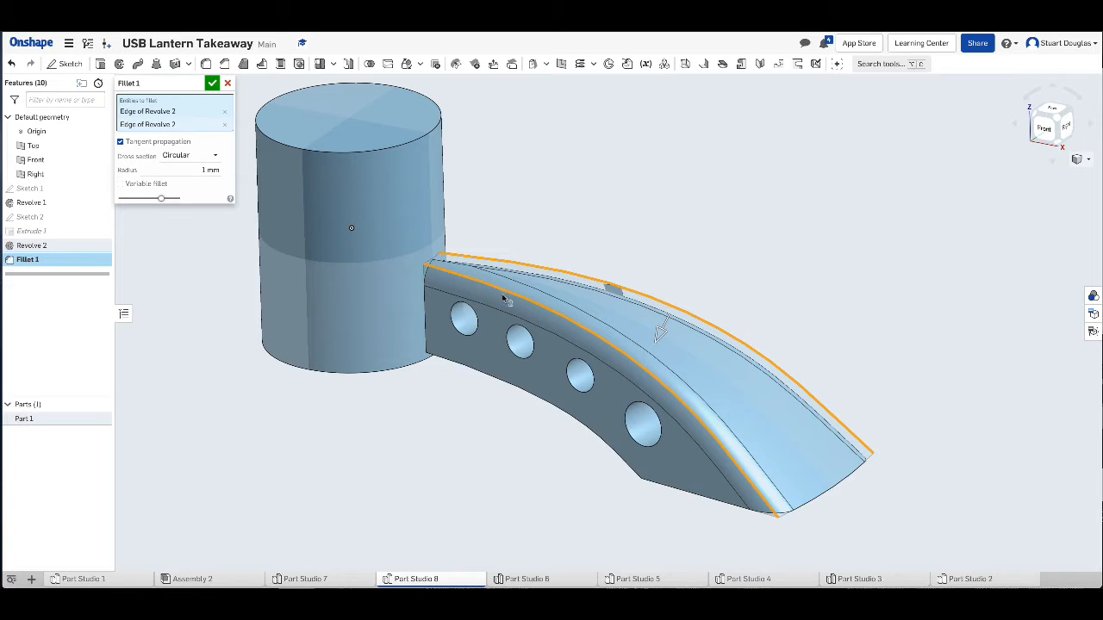
Add the leg's two long lower edges to the same fillet and complete it
{"action": "left_click_drag", "start_coordinate": [1059, 146], "coordinate": [1069, 83]}
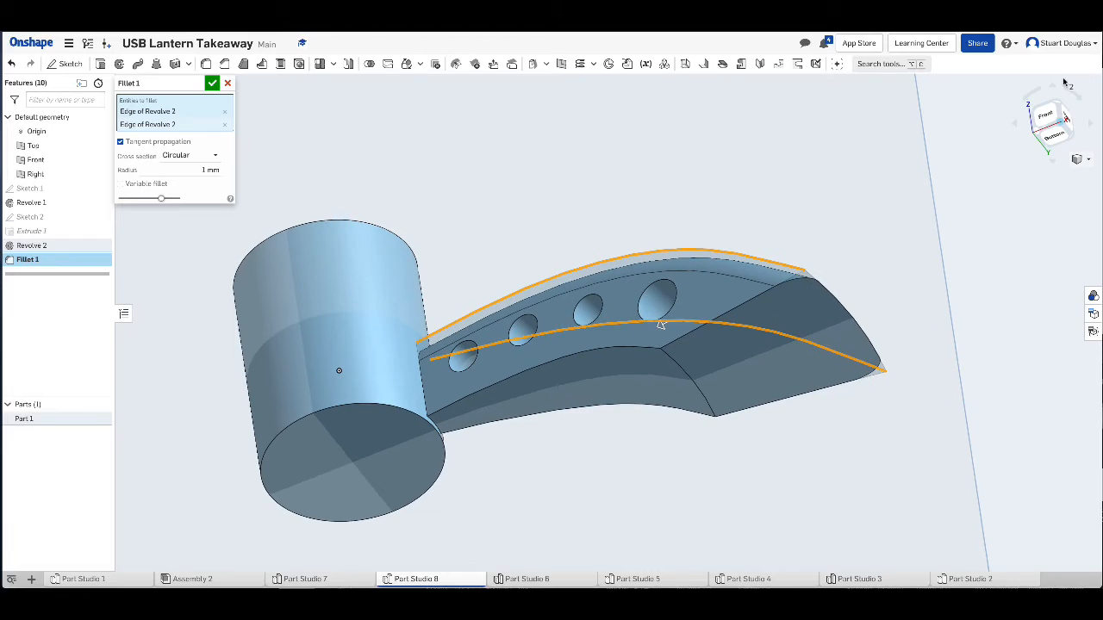
{"action": "left_click", "coordinate": [517, 383]}
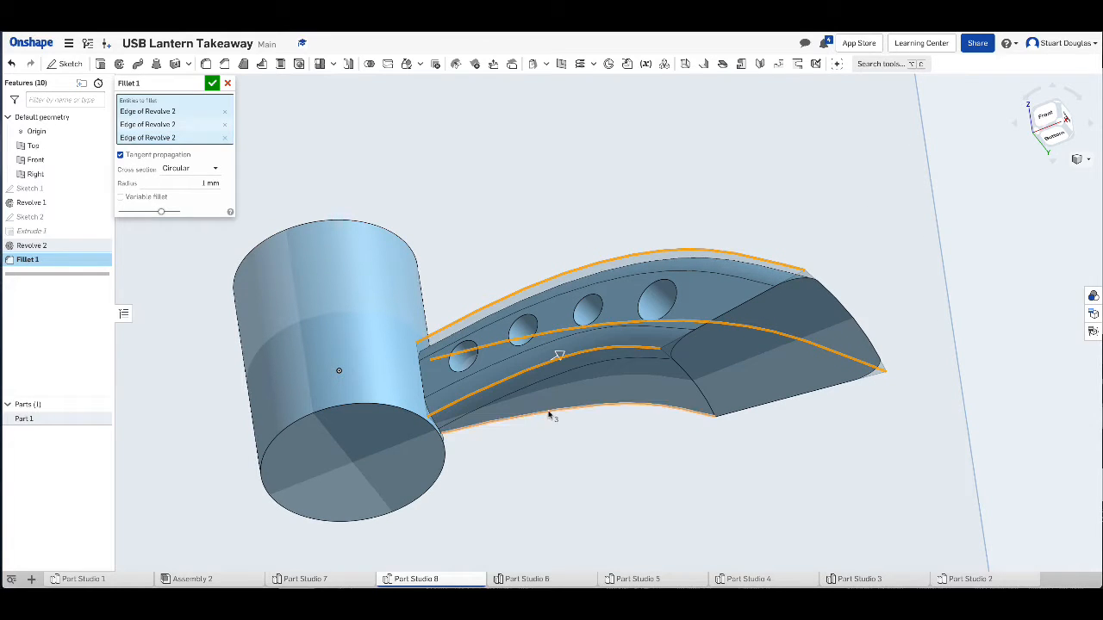
{"action": "left_click", "coordinate": [550, 415]}
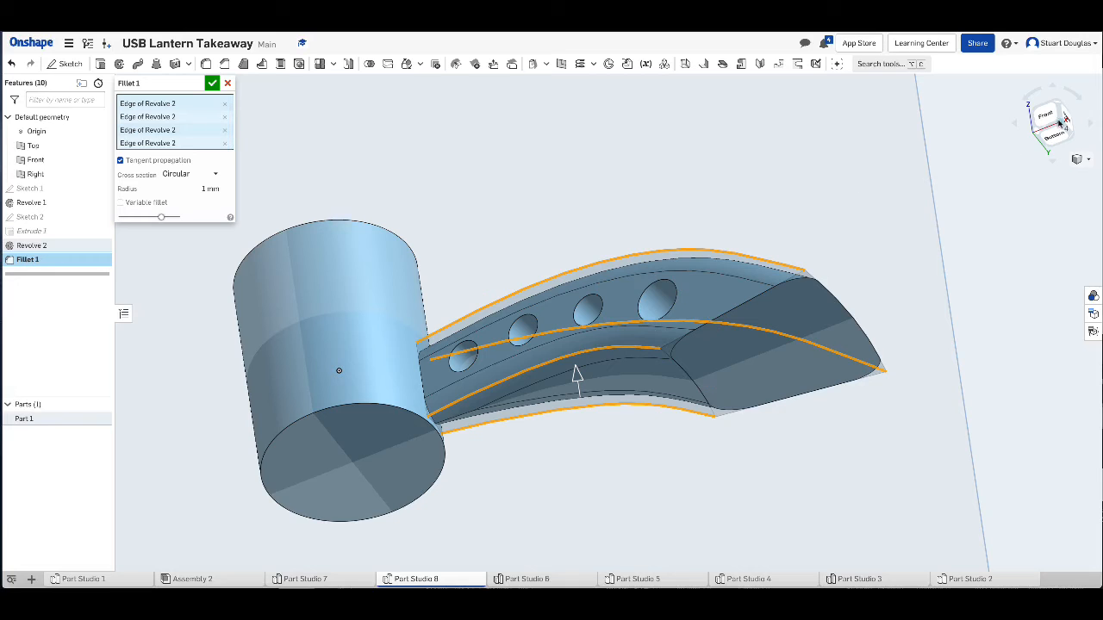
{"action": "left_click_drag", "start_coordinate": [1054, 92], "coordinate": [1014, 183]}
{"action": "right_click_drag", "start_coordinate": [1012, 179], "coordinate": [1028, 177]}
{"action": "left_click", "coordinate": [212, 84]}
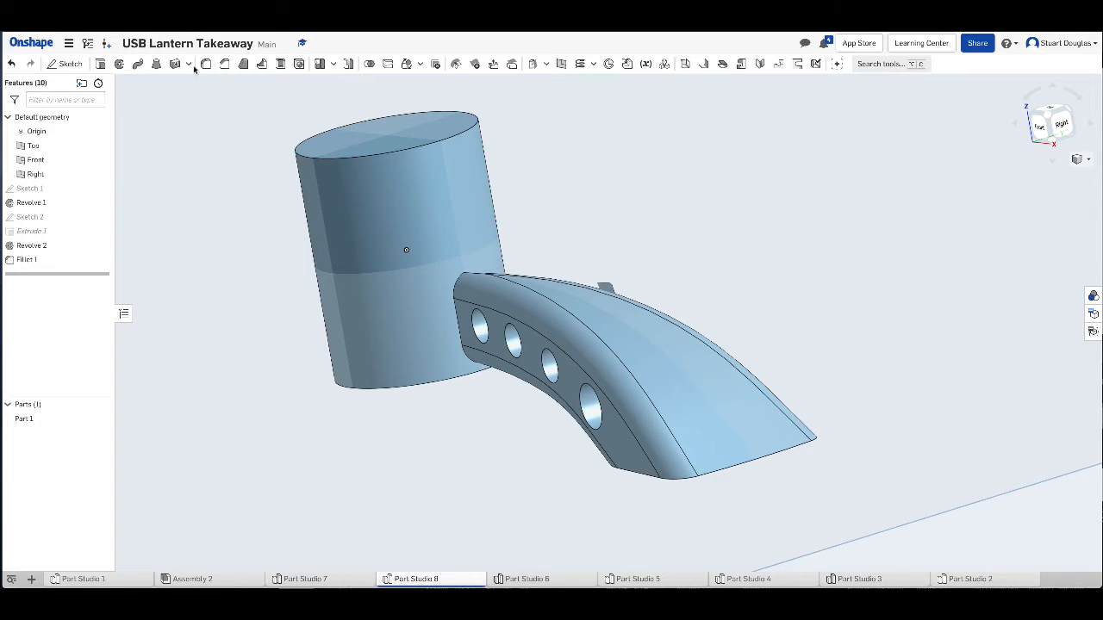
Fillet the upper edge at the leg's outer tip with a 0.5 mm radius
{"action": "left_click", "coordinate": [206, 63]}
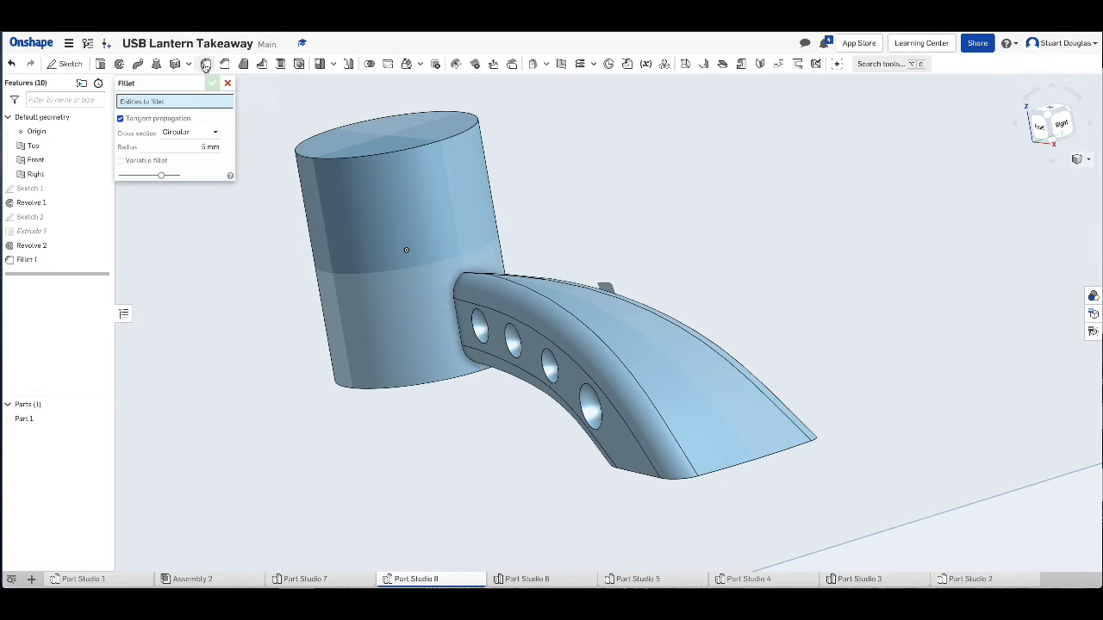
{"action": "left_click", "coordinate": [758, 462]}
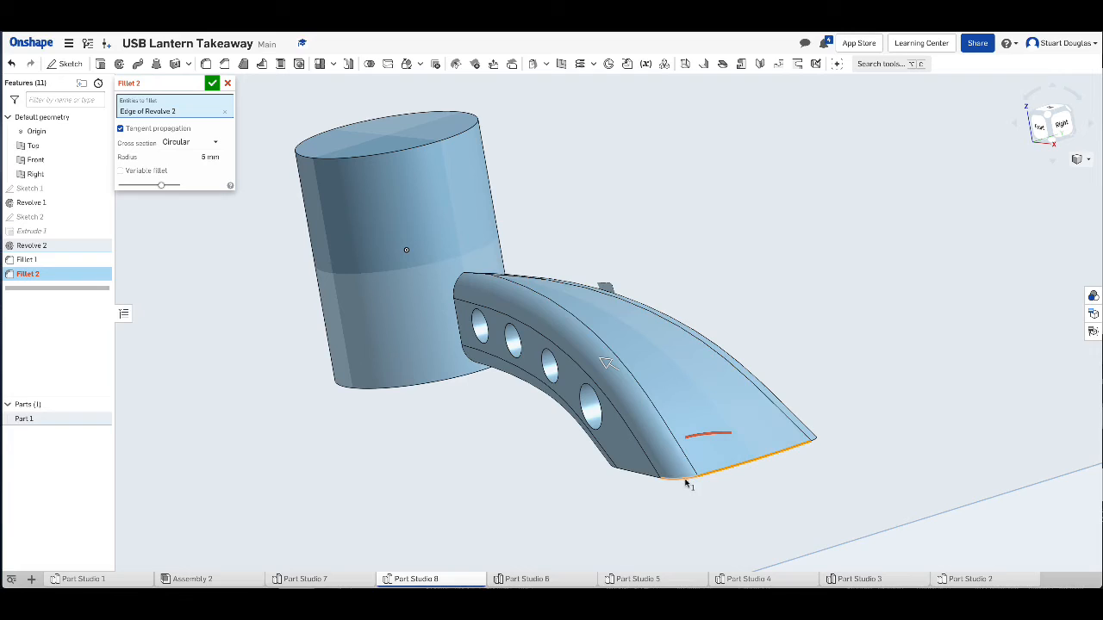
{"action": "double_click", "coordinate": [201, 157]}
{"action": "type", "text": "0.5mm"}
{"action": "key", "text": "Return"}
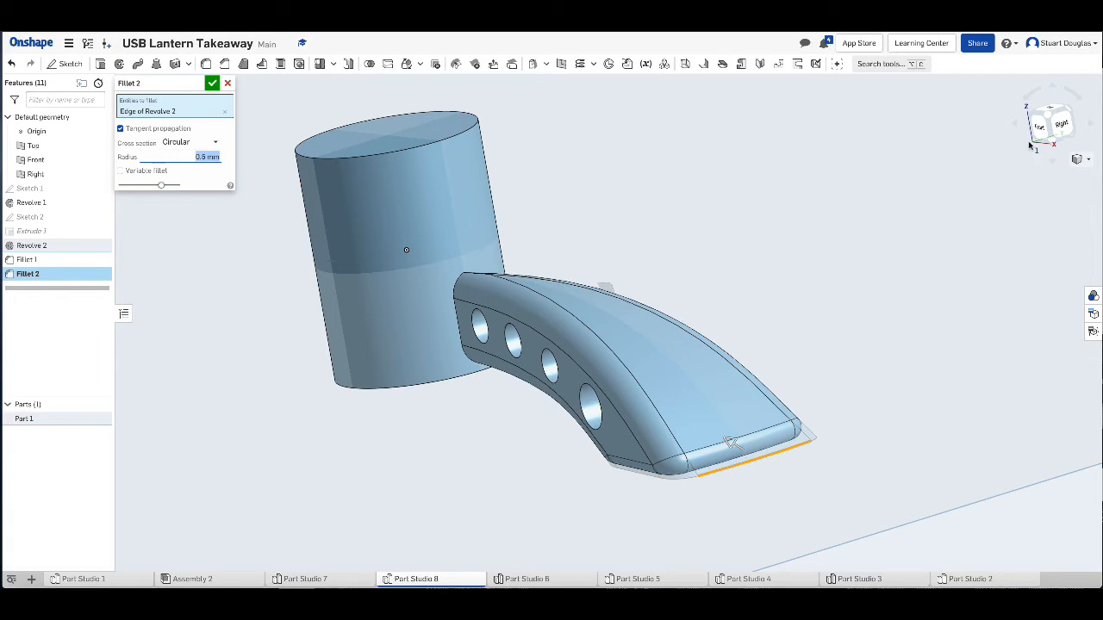
{"action": "left_click_drag", "start_coordinate": [1052, 142], "coordinate": [991, 164]}
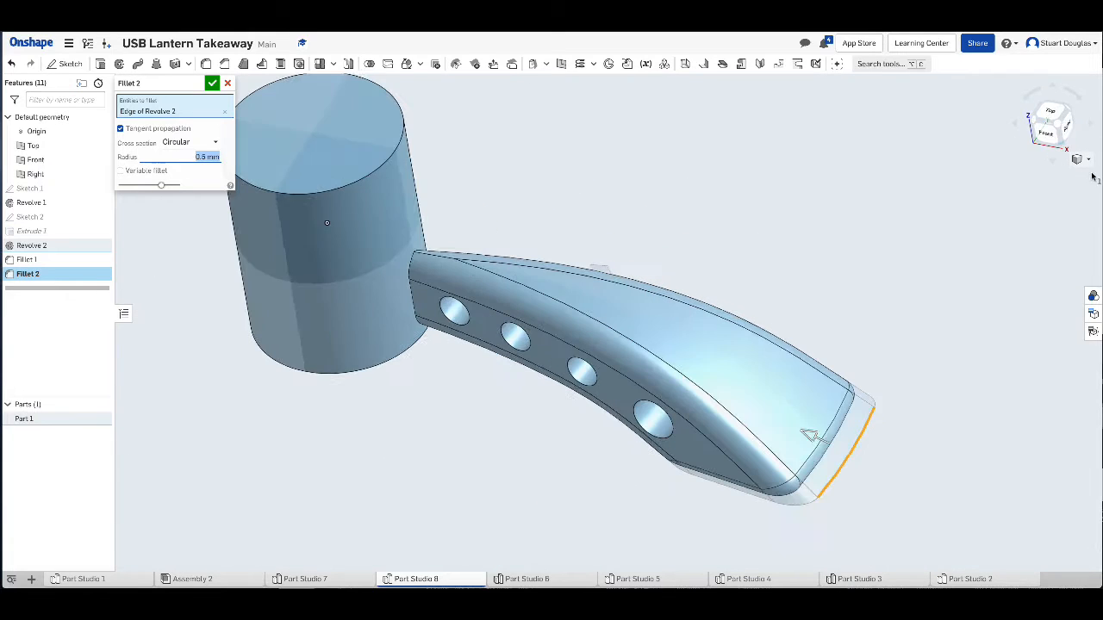
{"action": "left_click", "coordinate": [212, 82]}
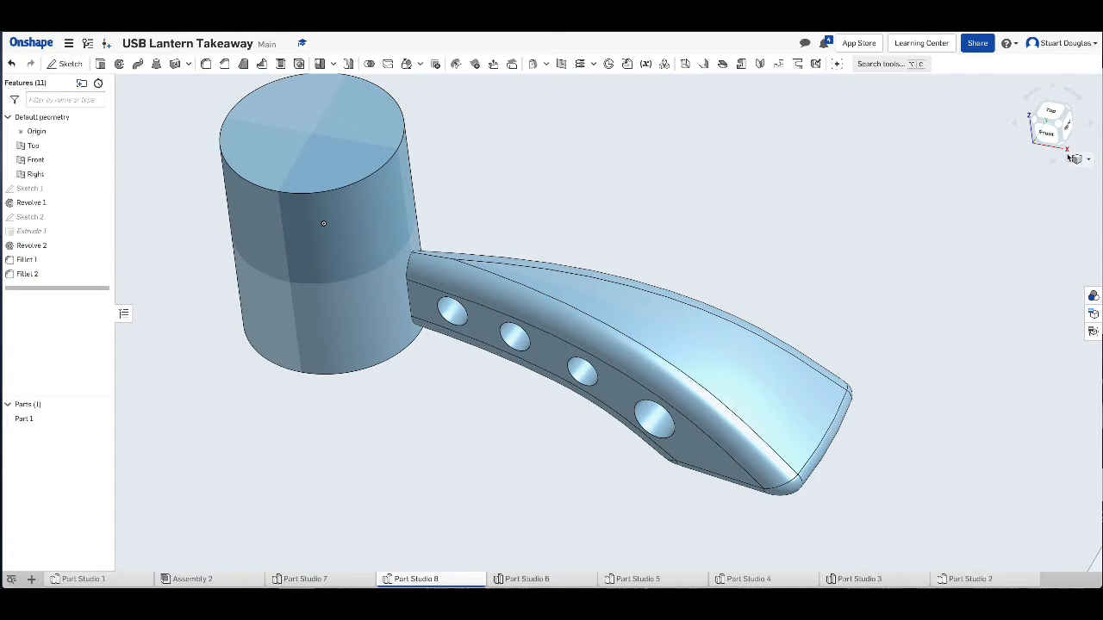
Switch to Assembly 2 and hide Part 1 <7>, the leg beneath the lantern base
{"action": "left_click_drag", "start_coordinate": [1059, 143], "coordinate": [1055, 112]}
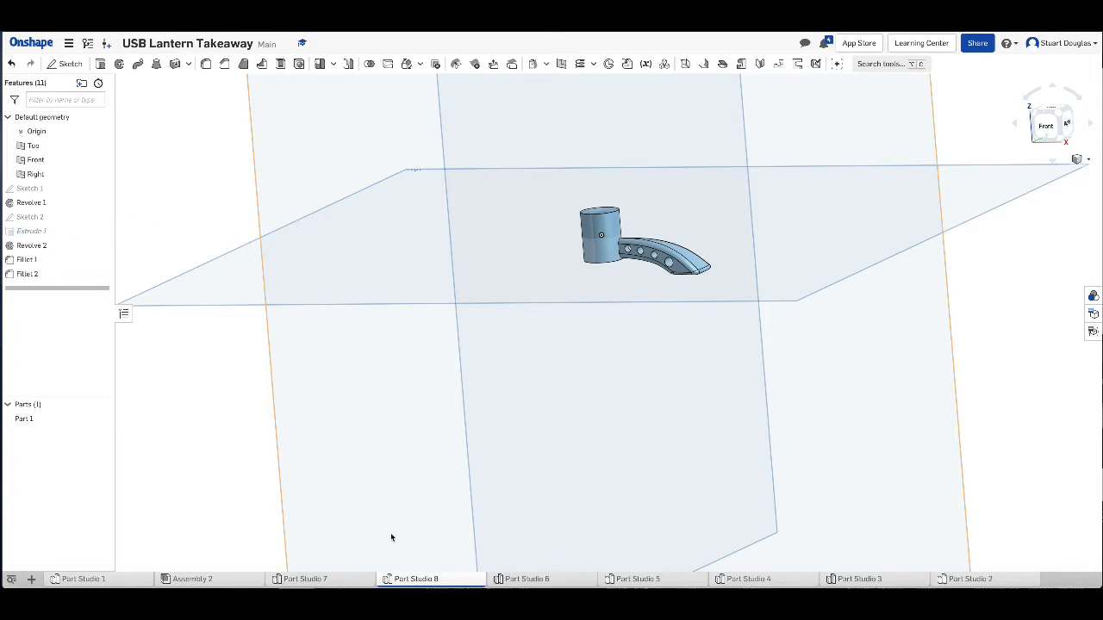
{"action": "left_click", "coordinate": [191, 579]}
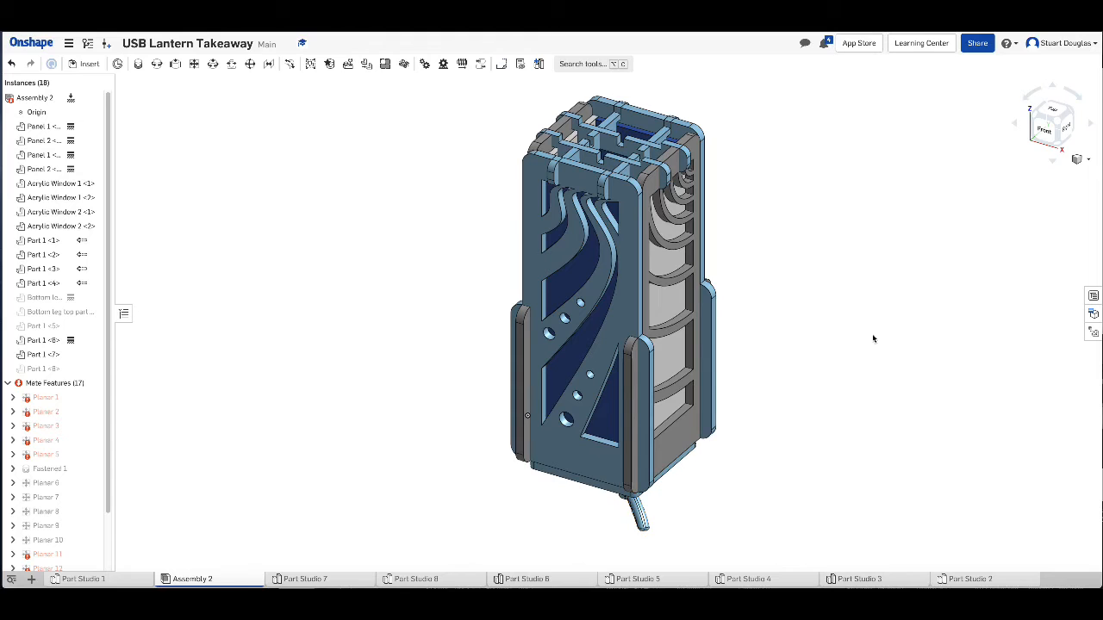
{"action": "left_click", "coordinate": [1058, 146]}
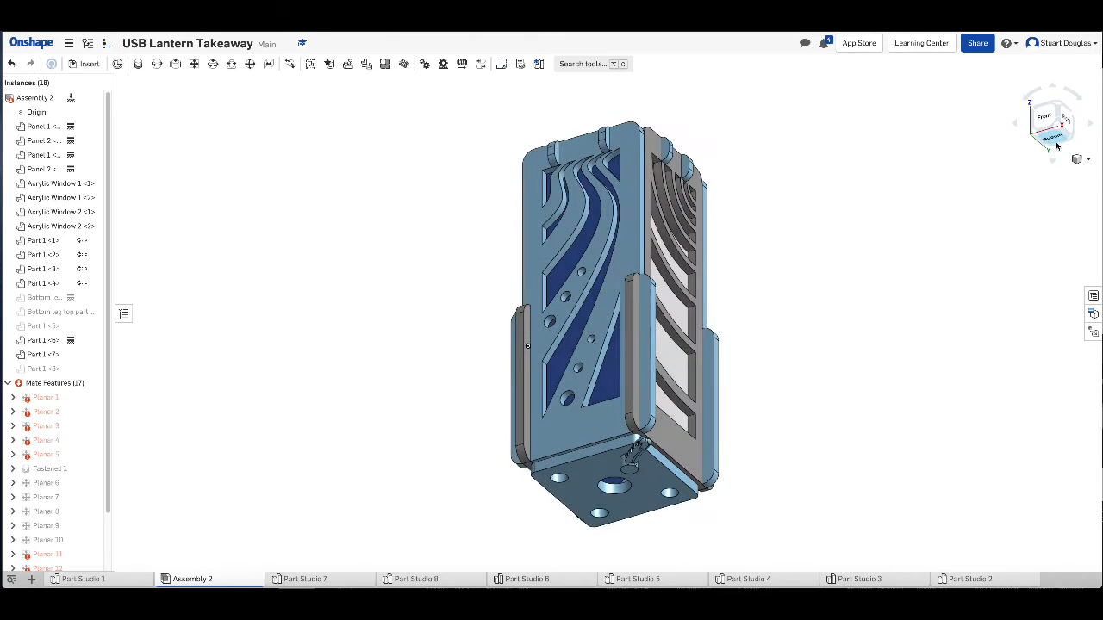
{"action": "left_click", "coordinate": [92, 356]}
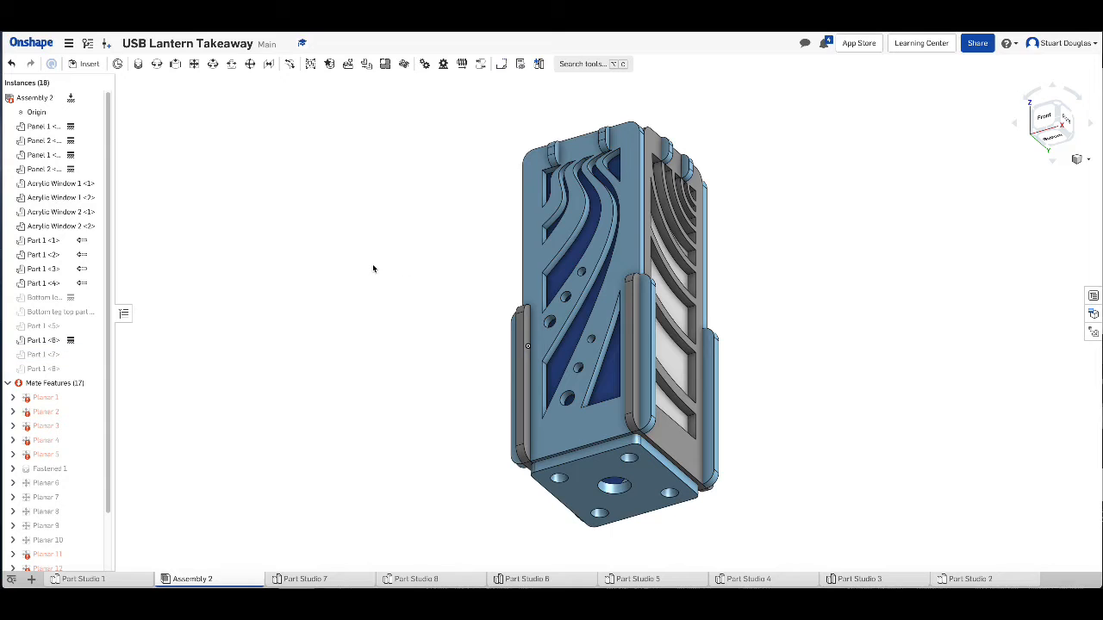
{"action": "left_click", "coordinate": [1058, 107]}
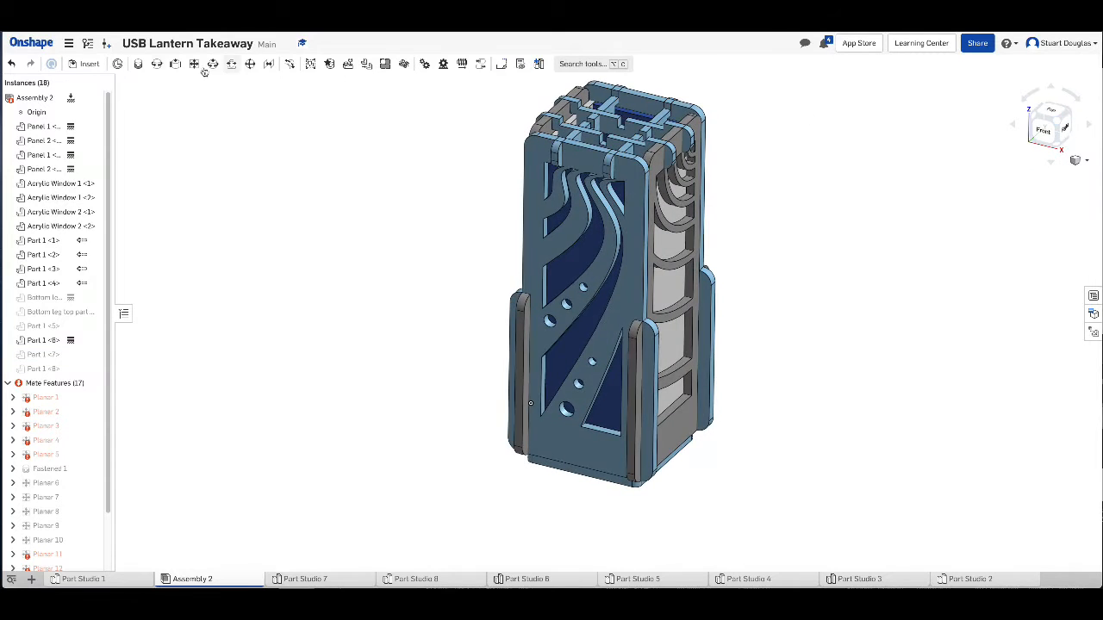
Insert the Part Studio 7 part into the assembly and place it beside the lantern's lower corner
{"action": "left_click", "coordinate": [89, 65]}
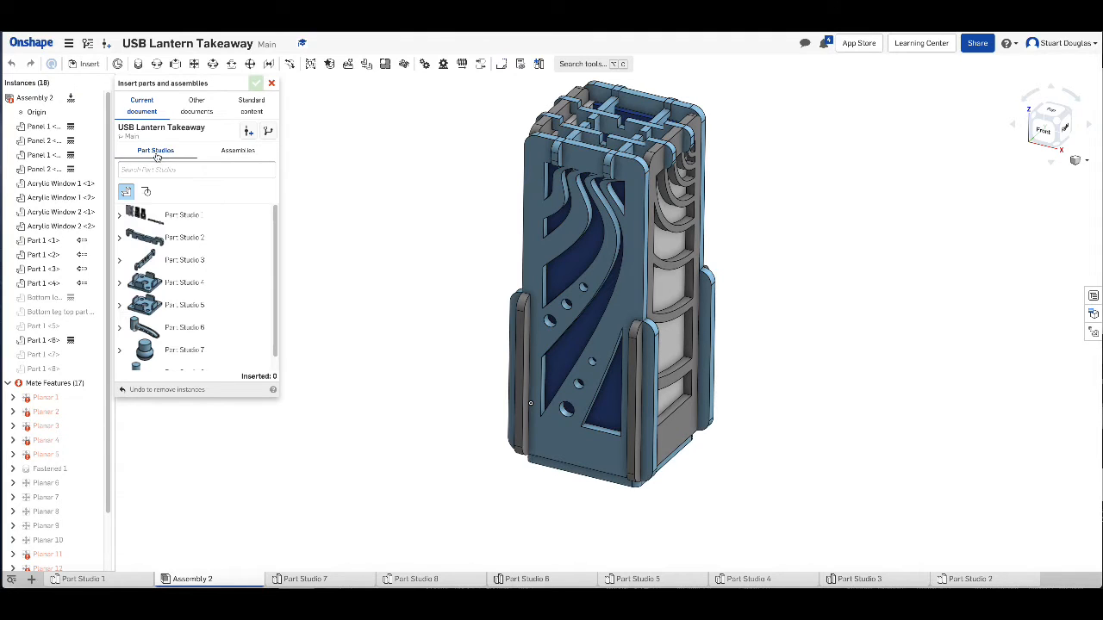
{"action": "scroll", "coordinate": [270, 288], "scroll_direction": "down", "scroll_amount": 1}
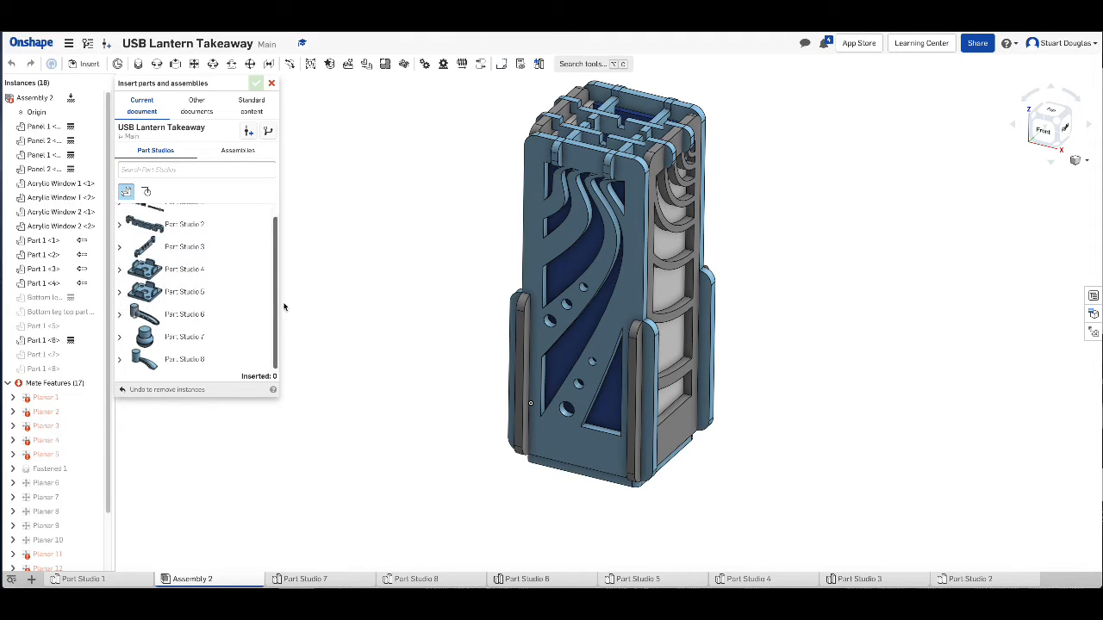
{"action": "left_click", "coordinate": [177, 341]}
{"action": "left_click", "coordinate": [663, 517]}
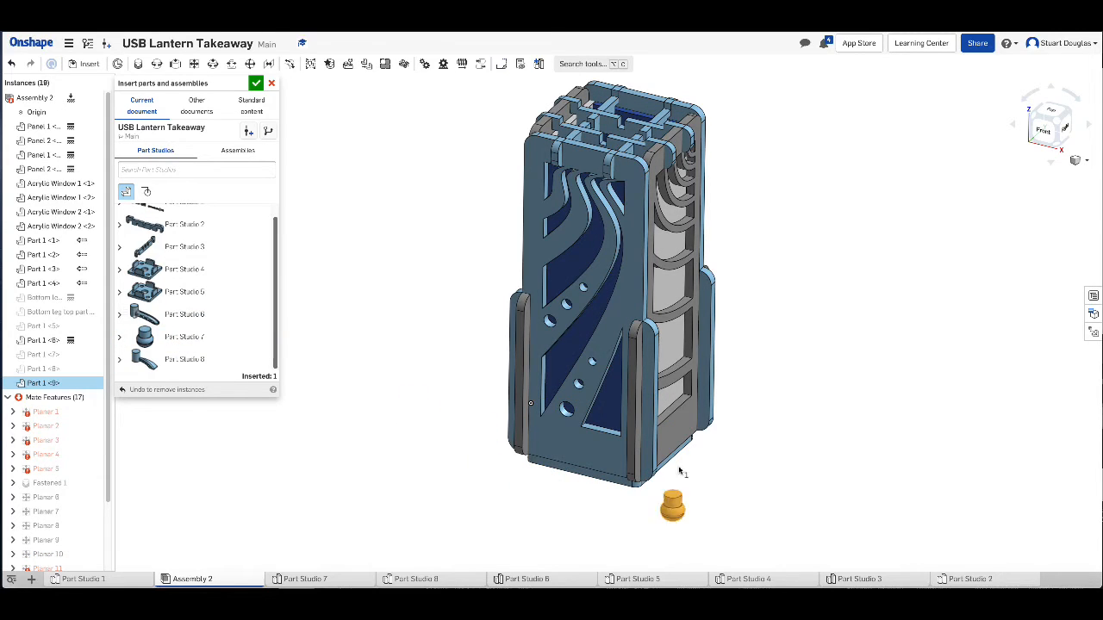
{"action": "left_click_drag", "start_coordinate": [673, 505], "coordinate": [709, 455]}
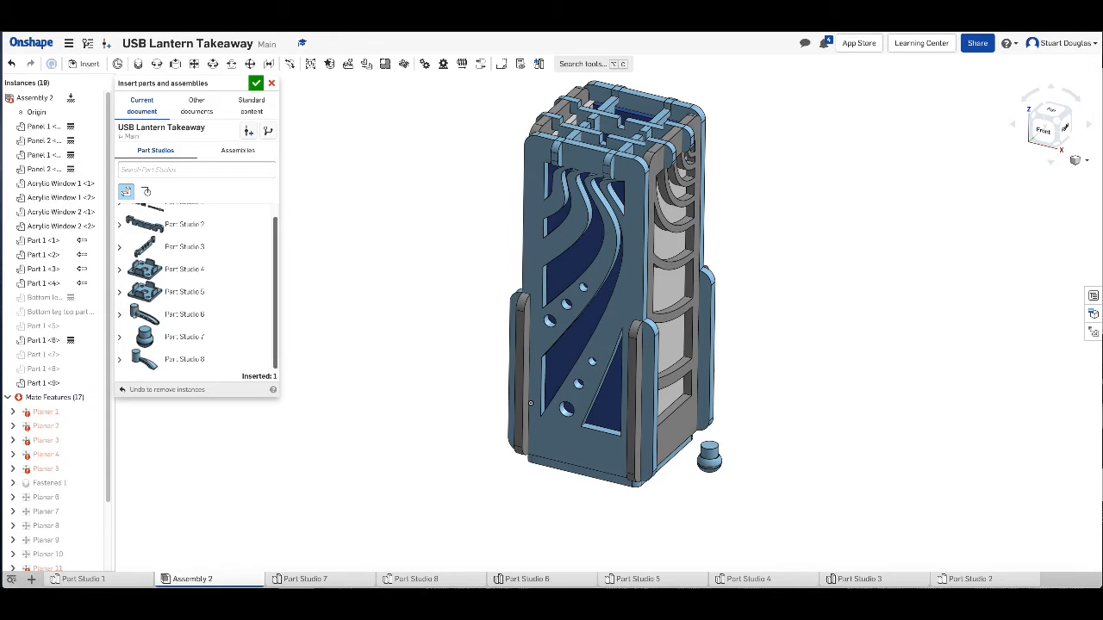
{"action": "left_click_drag", "start_coordinate": [1058, 151], "coordinate": [1069, 96]}
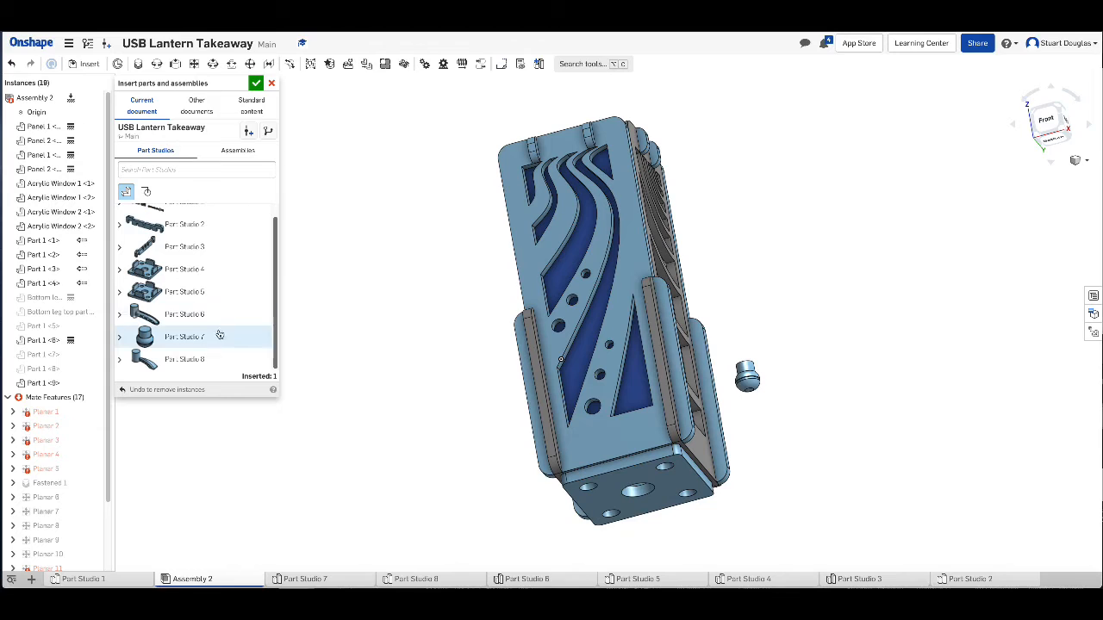
Insert the Part Studio 8 leg beyond the ball foot and the Part Studio 6 leg on the lantern's opposite side
{"action": "left_click", "coordinate": [197, 362]}
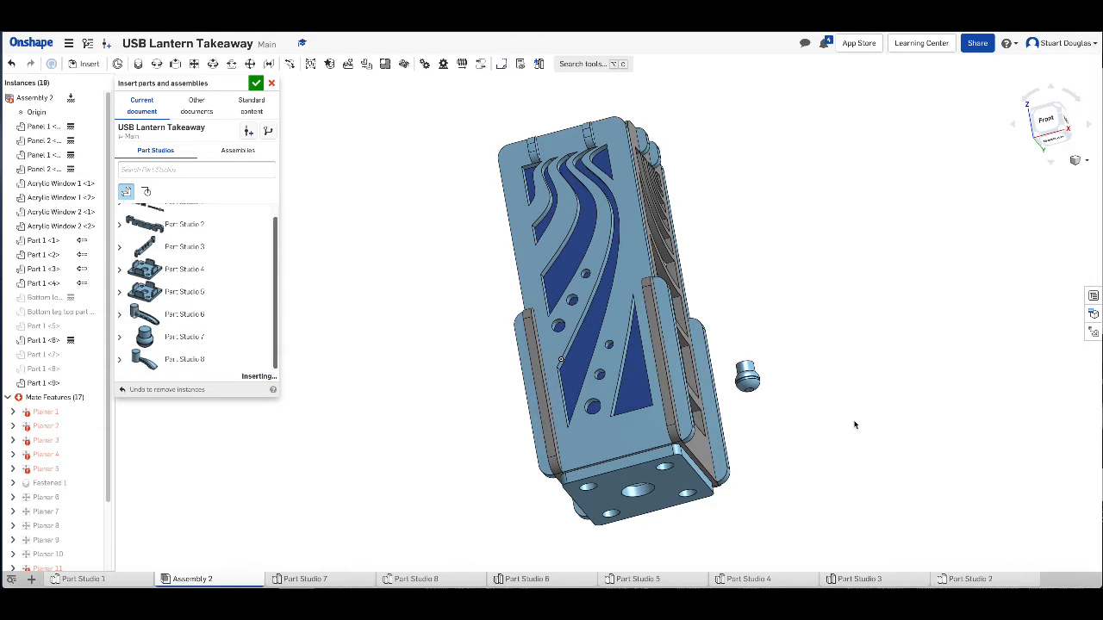
{"action": "left_click", "coordinate": [834, 443]}
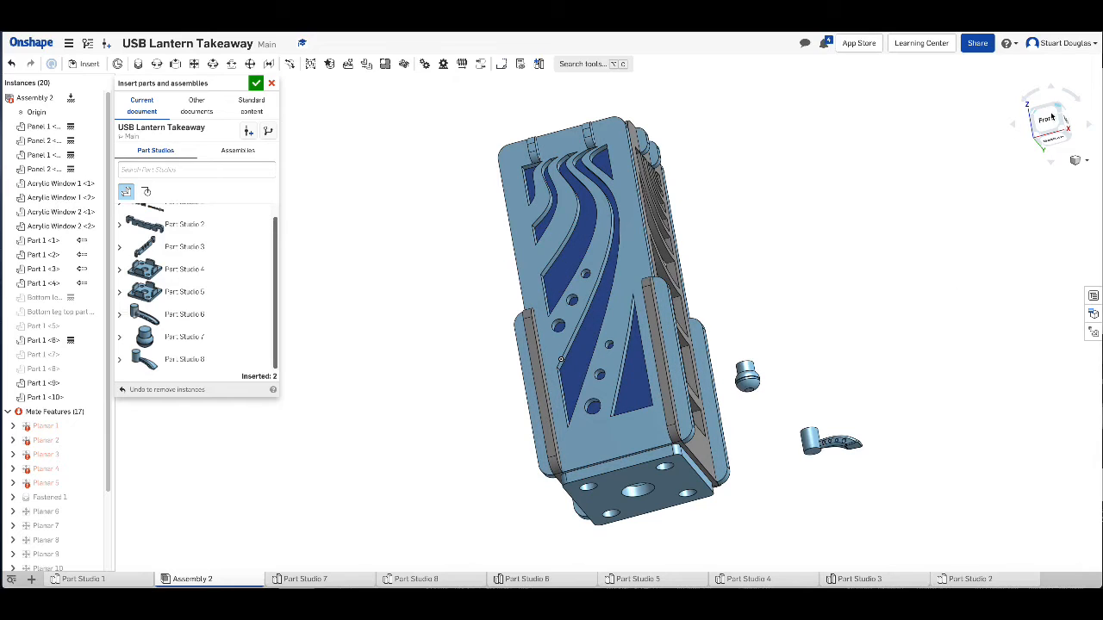
{"action": "left_click", "coordinate": [179, 316]}
{"action": "mouse_move", "coordinate": [447, 455]}
{"action": "left_mouse_down"}
{"action": "mouse_move", "coordinate": [411, 503]}
{"action": "mouse_move", "coordinate": [437, 459]}
{"action": "left_mouse_up"}
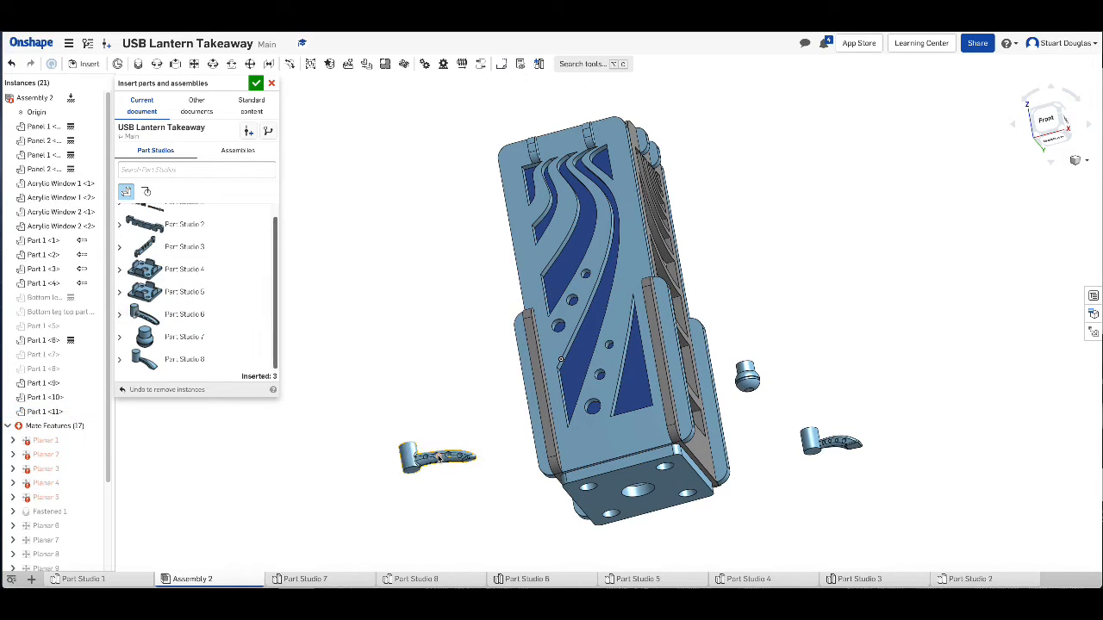
{"action": "left_click", "coordinate": [255, 83]}
Create a cylindrical mate between the centre of the ball foot's stem and the centre of the base plate's front corner hole
{"action": "left_click_drag", "start_coordinate": [1058, 111], "coordinate": [1064, 160]}
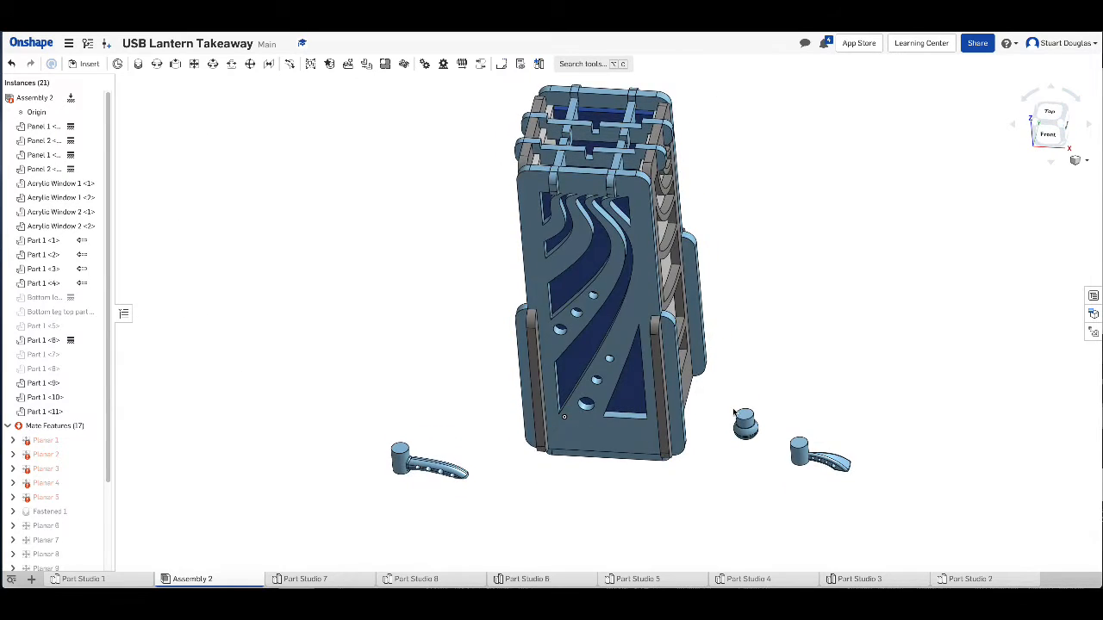
{"action": "scroll", "coordinate": [746, 424], "scroll_direction": "up", "scroll_amount": 10}
{"action": "scroll", "coordinate": [706, 302], "scroll_direction": "down", "scroll_amount": 10}
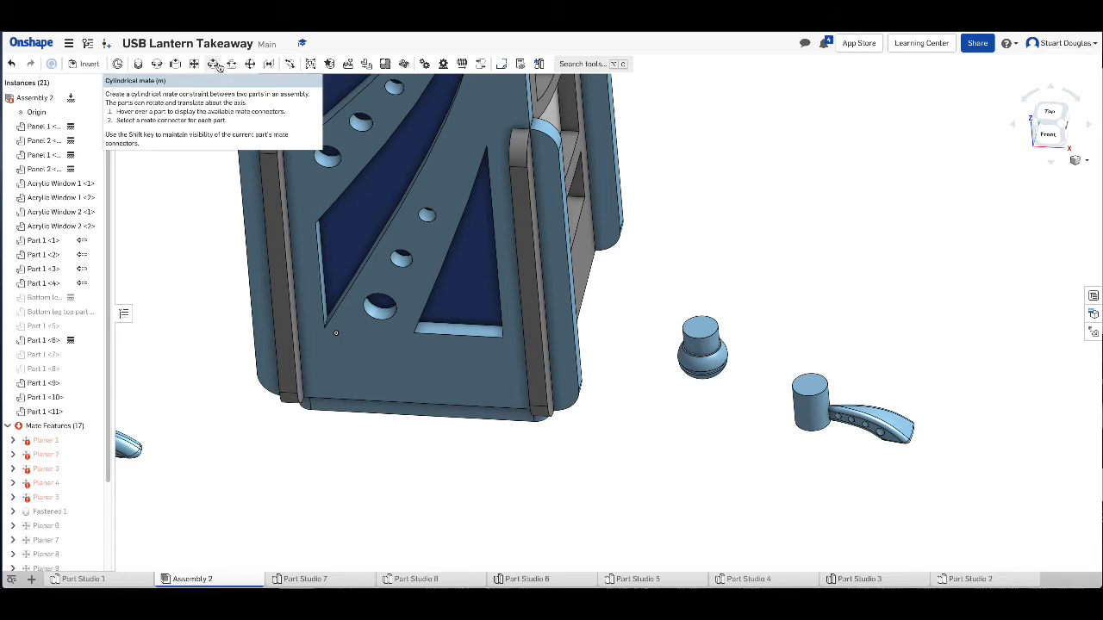
{"action": "left_click", "coordinate": [213, 64]}
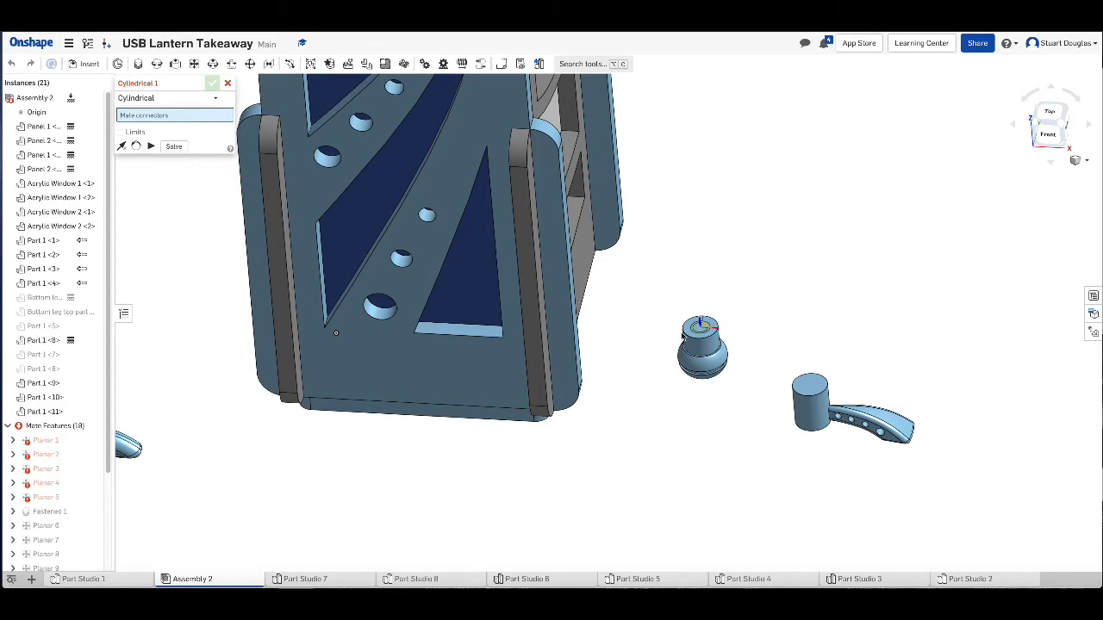
{"action": "scroll", "coordinate": [702, 334], "scroll_direction": "up", "scroll_amount": 6}
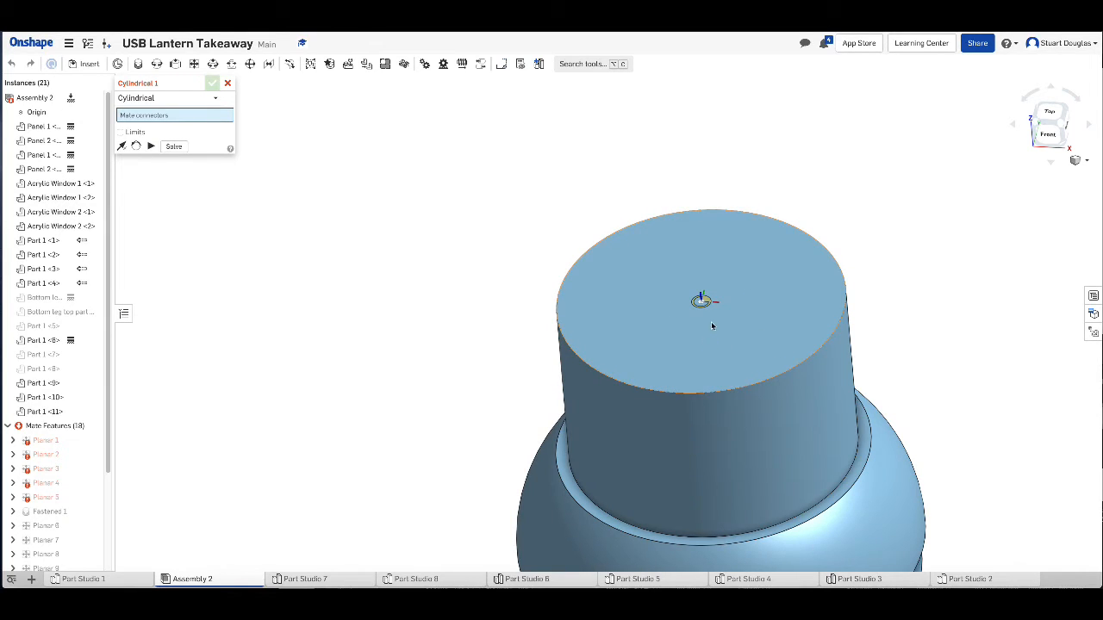
{"action": "left_click", "coordinate": [709, 407]}
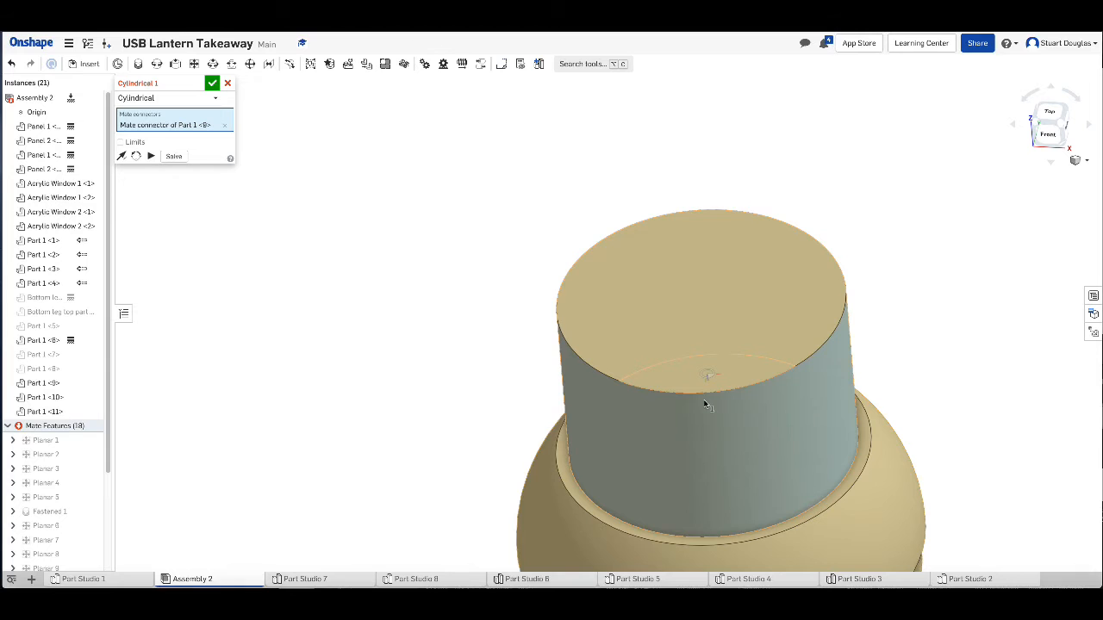
{"action": "scroll", "coordinate": [705, 402], "scroll_direction": "down", "scroll_amount": 6}
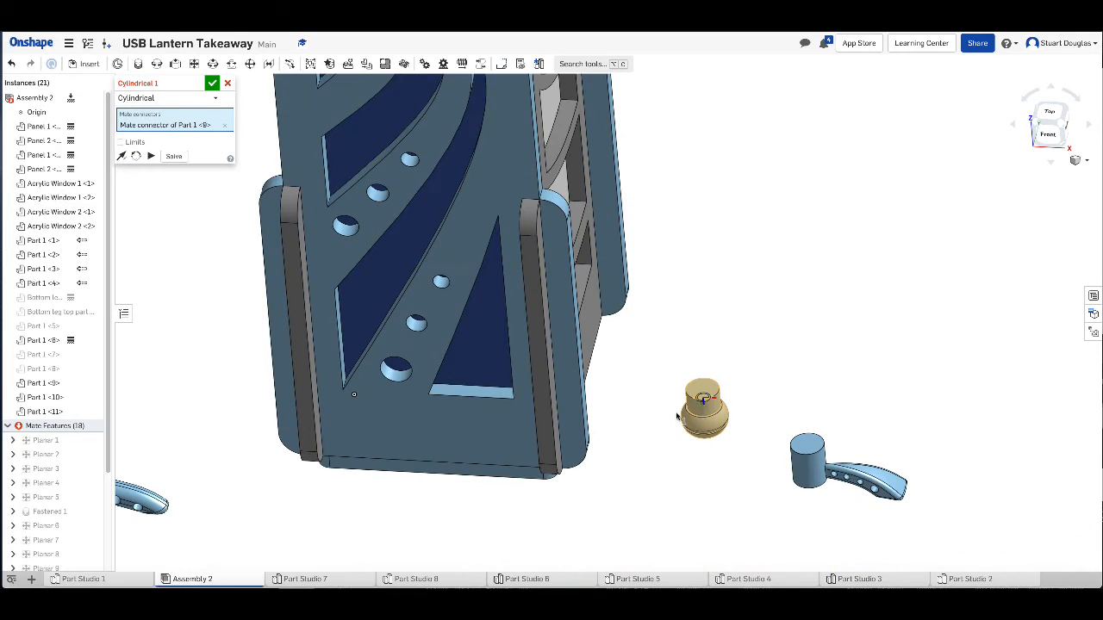
{"action": "left_click_drag", "start_coordinate": [1066, 148], "coordinate": [606, 377]}
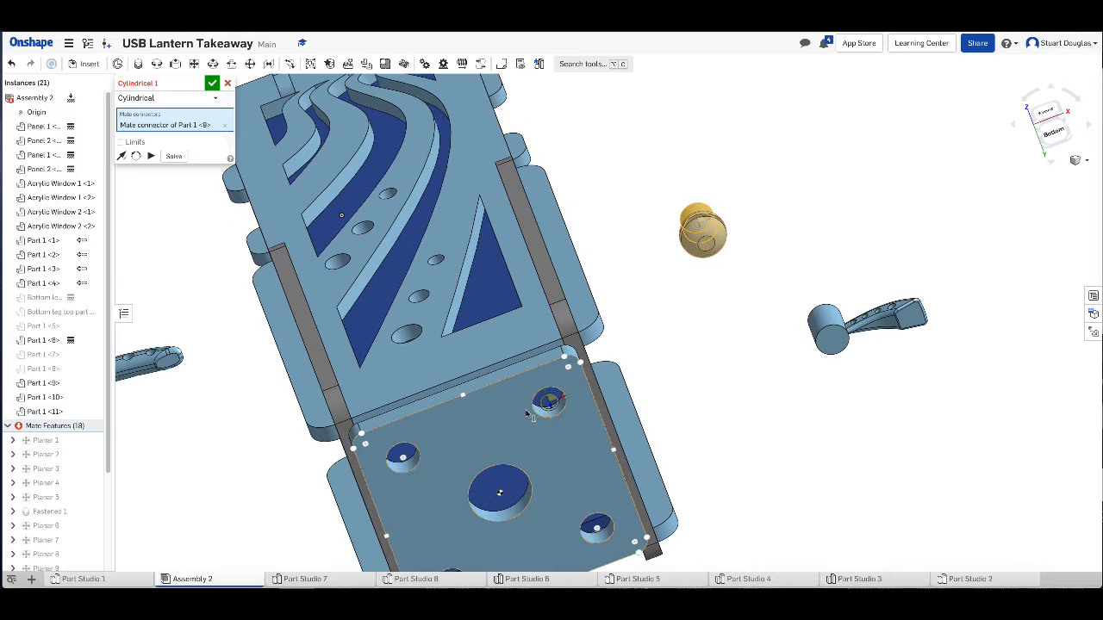
{"action": "scroll", "coordinate": [539, 405], "scroll_direction": "up", "scroll_amount": 5}
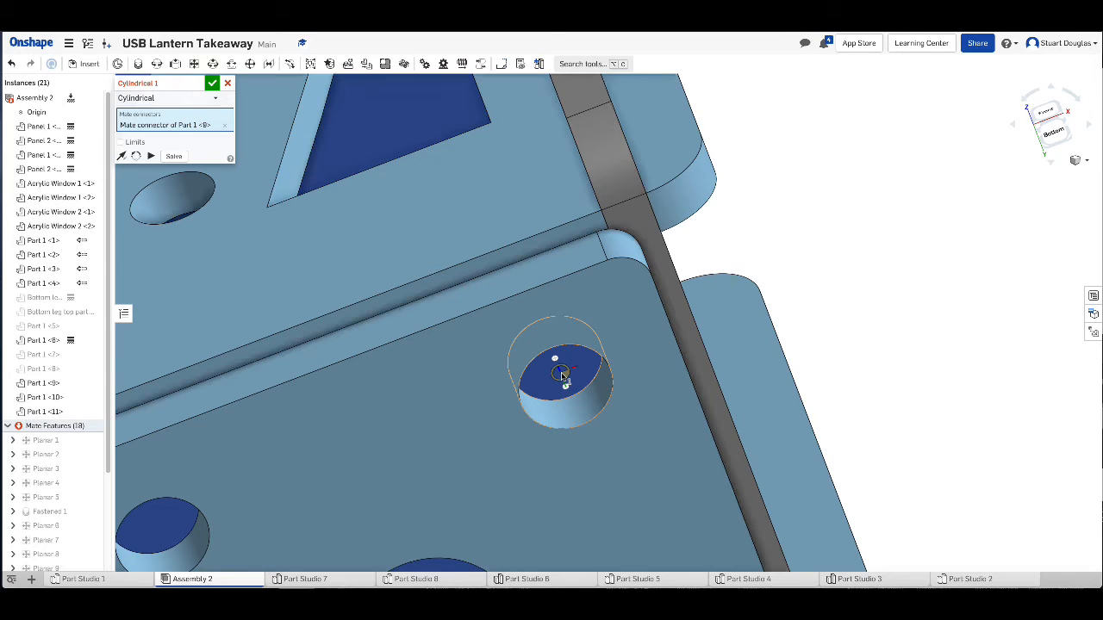
{"action": "left_click", "coordinate": [561, 376]}
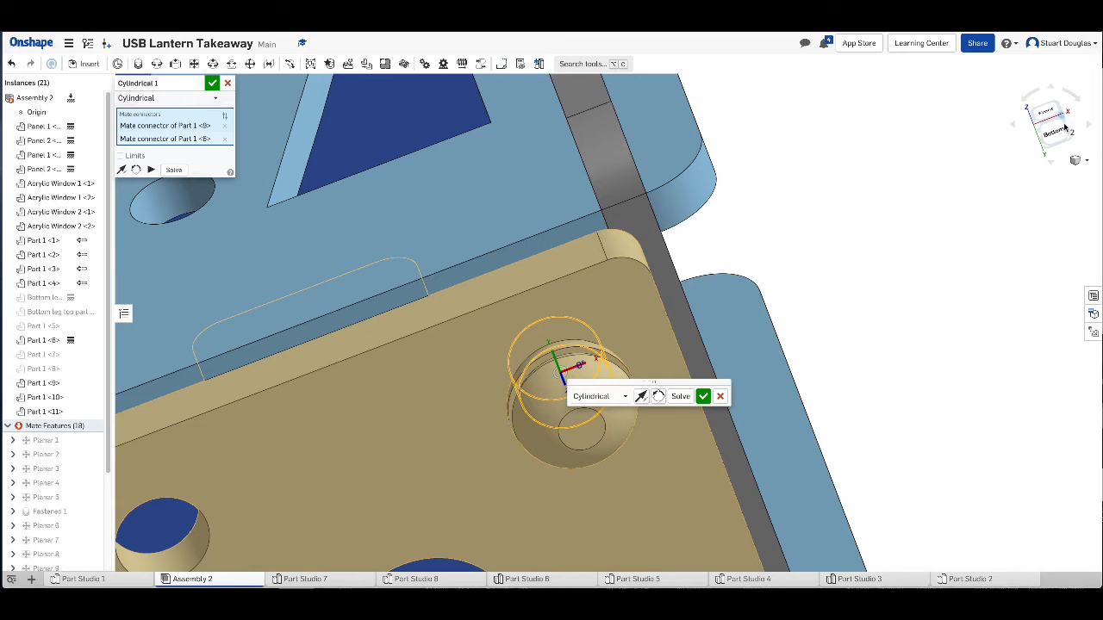
Check how the ball foot sits beneath the base, accept its cylindrical mate and leave the mate command
{"action": "right_click_drag", "start_coordinate": [1062, 119], "coordinate": [1078, 178]}
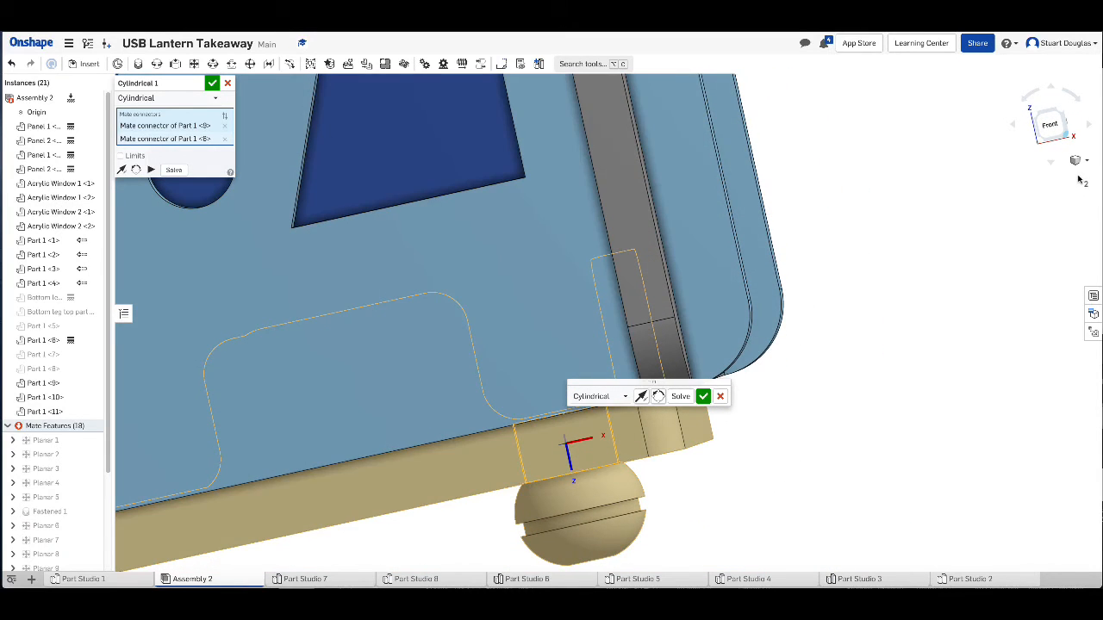
{"action": "scroll", "coordinate": [601, 485], "scroll_direction": "up", "scroll_amount": 10}
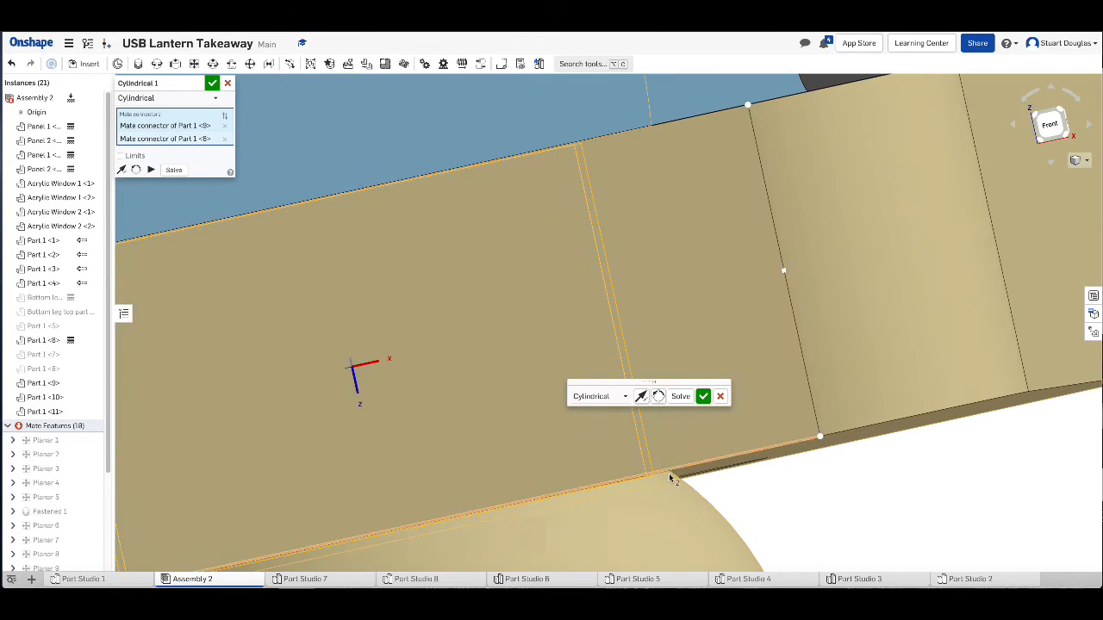
{"action": "scroll", "coordinate": [676, 472], "scroll_direction": "down", "scroll_amount": 5}
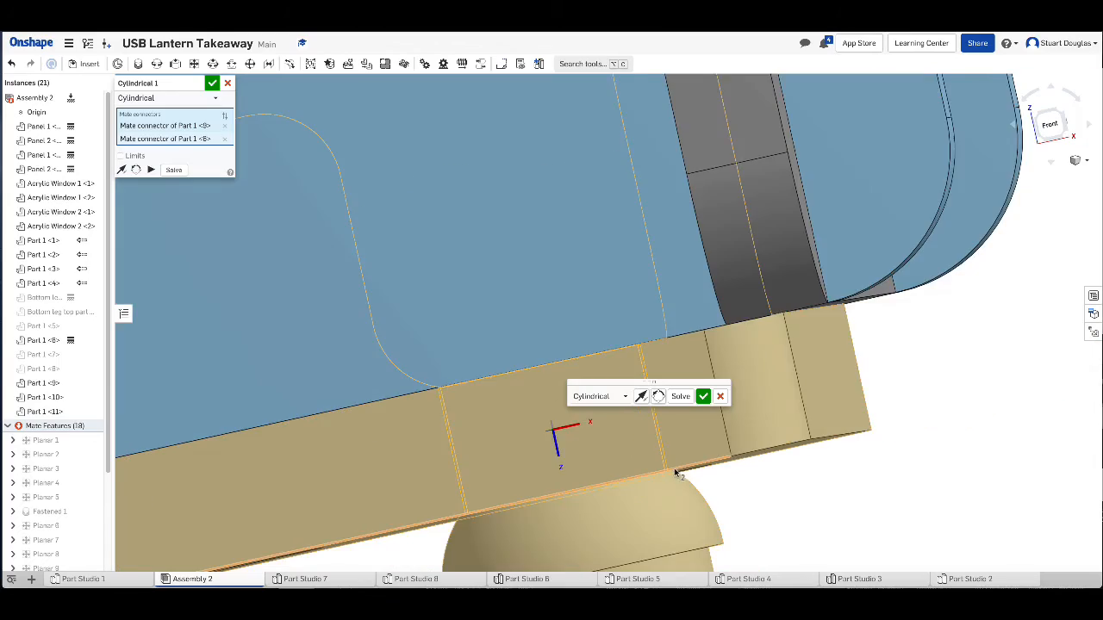
{"action": "left_click_drag", "start_coordinate": [1063, 115], "coordinate": [1038, 125]}
{"action": "left_click", "coordinate": [703, 396]}
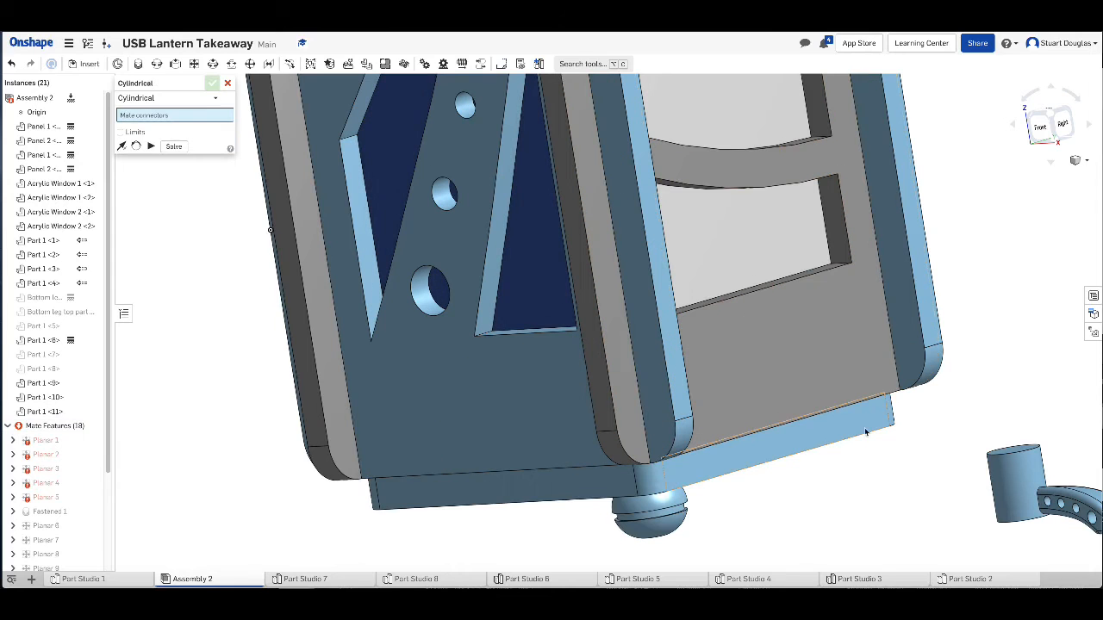
{"action": "scroll", "coordinate": [896, 440], "scroll_direction": "down", "scroll_amount": 5}
{"action": "scroll", "coordinate": [947, 340], "scroll_direction": "down", "scroll_amount": 3}
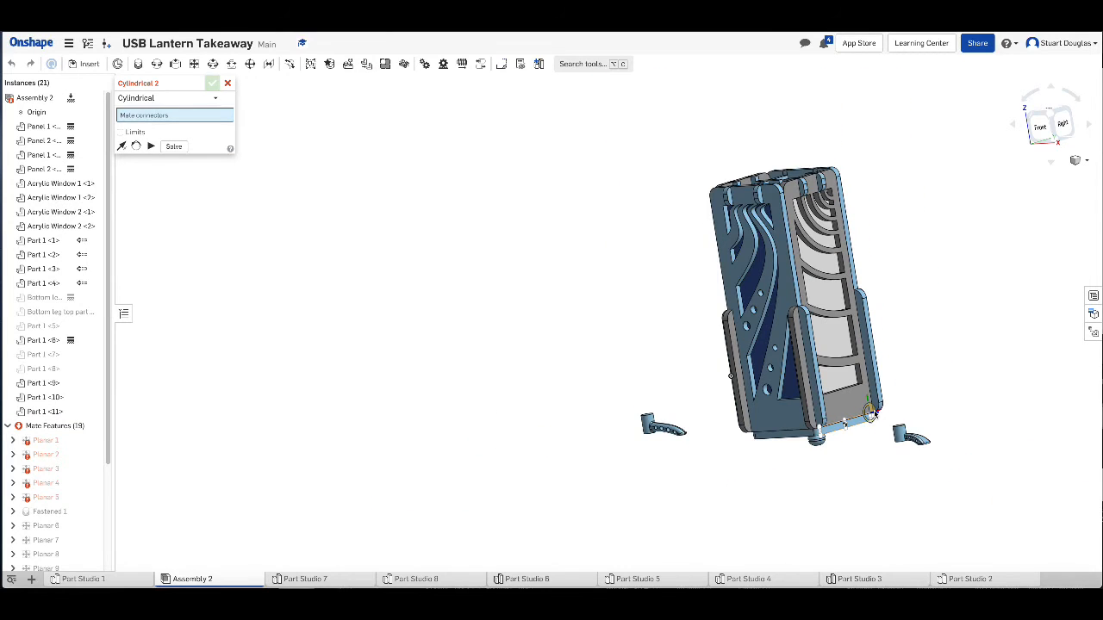
{"action": "scroll", "coordinate": [949, 336], "scroll_direction": "up", "scroll_amount": 3}
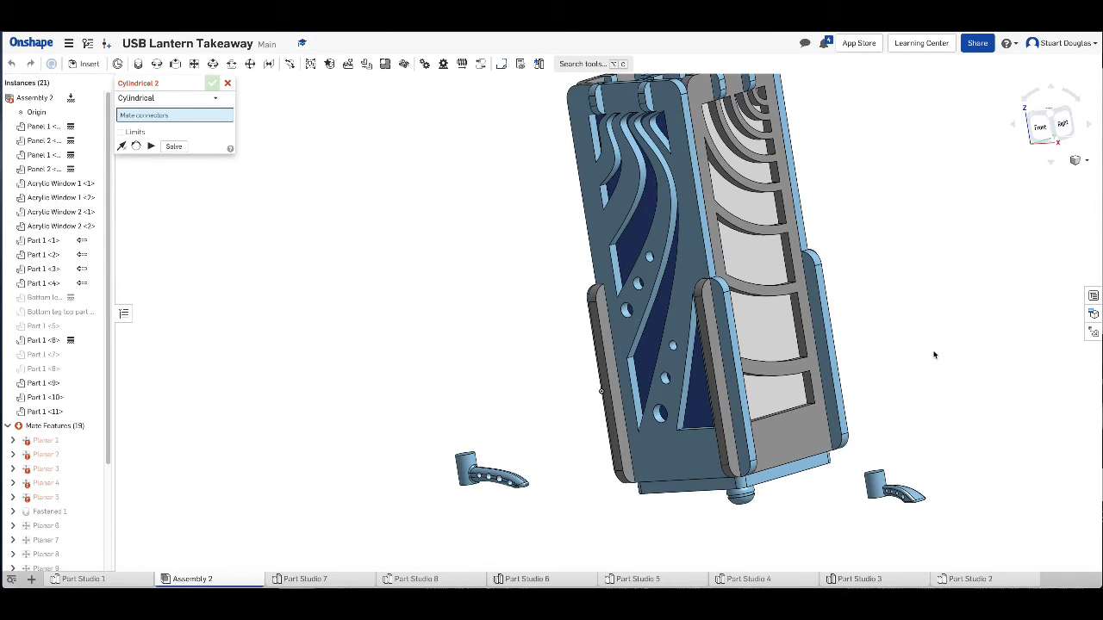
{"action": "left_click", "coordinate": [227, 84]}
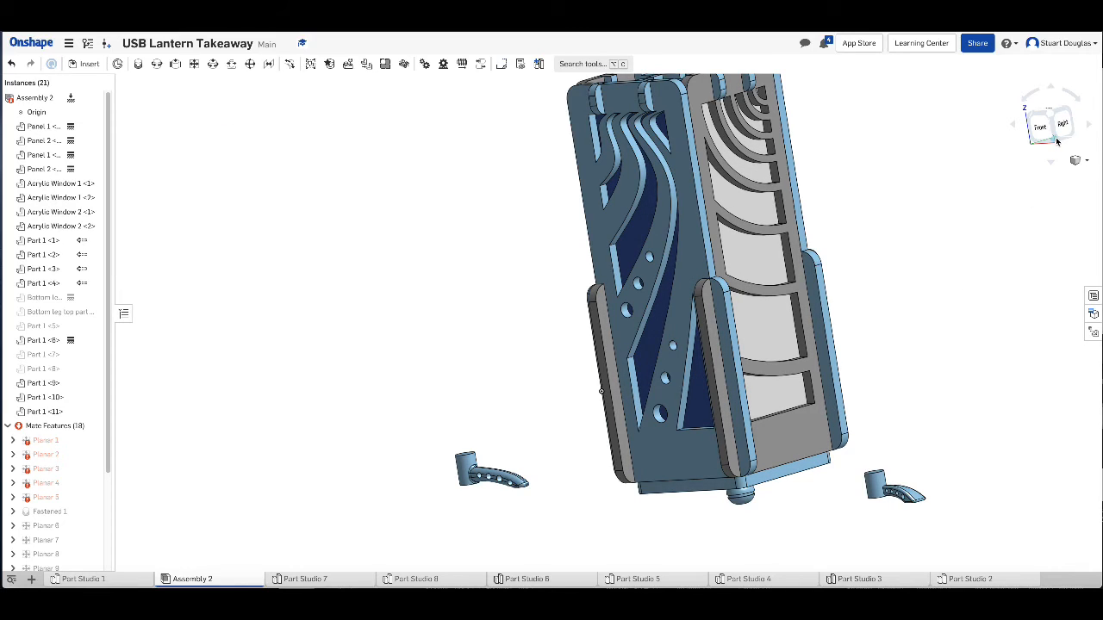
{"action": "left_click", "coordinate": [1057, 140]}
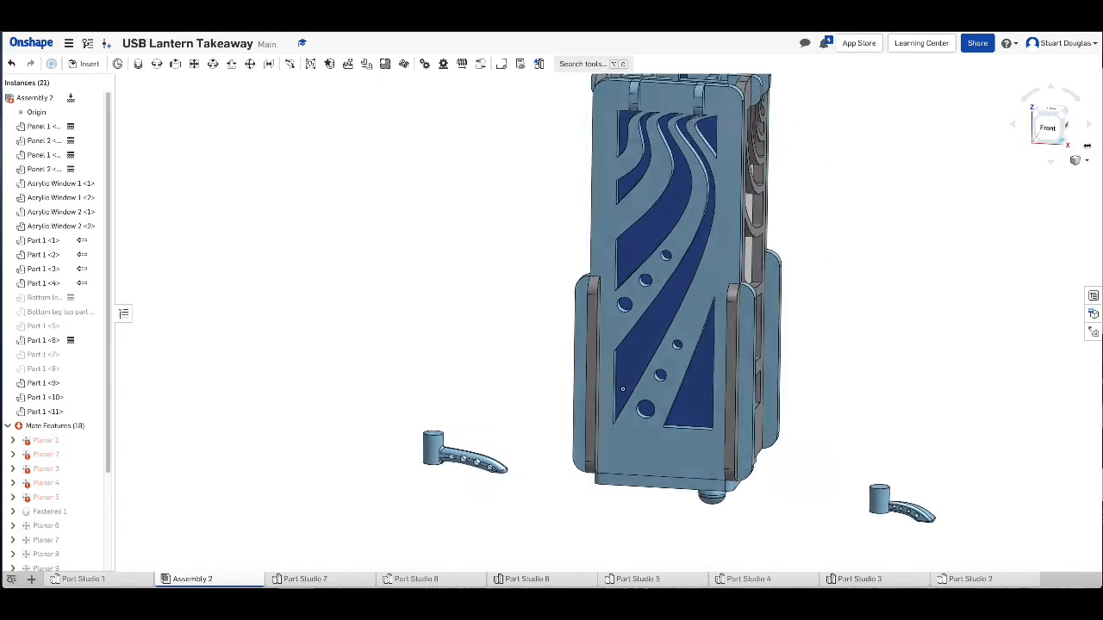
{"action": "left_click_drag", "start_coordinate": [1087, 145], "coordinate": [1065, 146]}
{"action": "scroll", "coordinate": [985, 553], "scroll_direction": "up", "scroll_amount": 2}
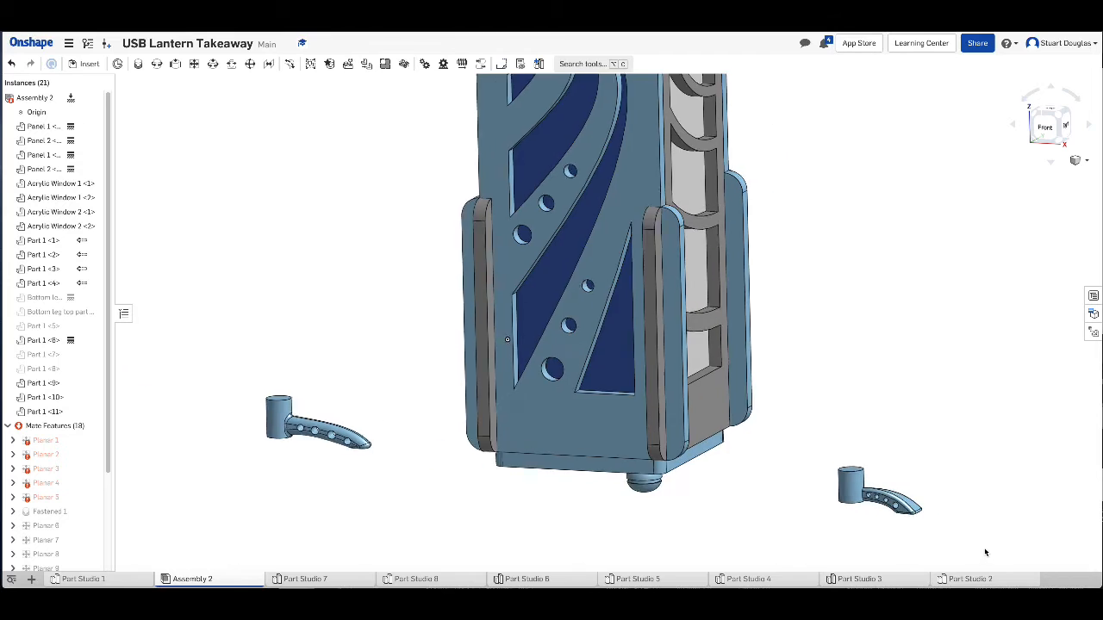
{"action": "scroll", "coordinate": [985, 552], "scroll_direction": "up", "scroll_amount": 3}
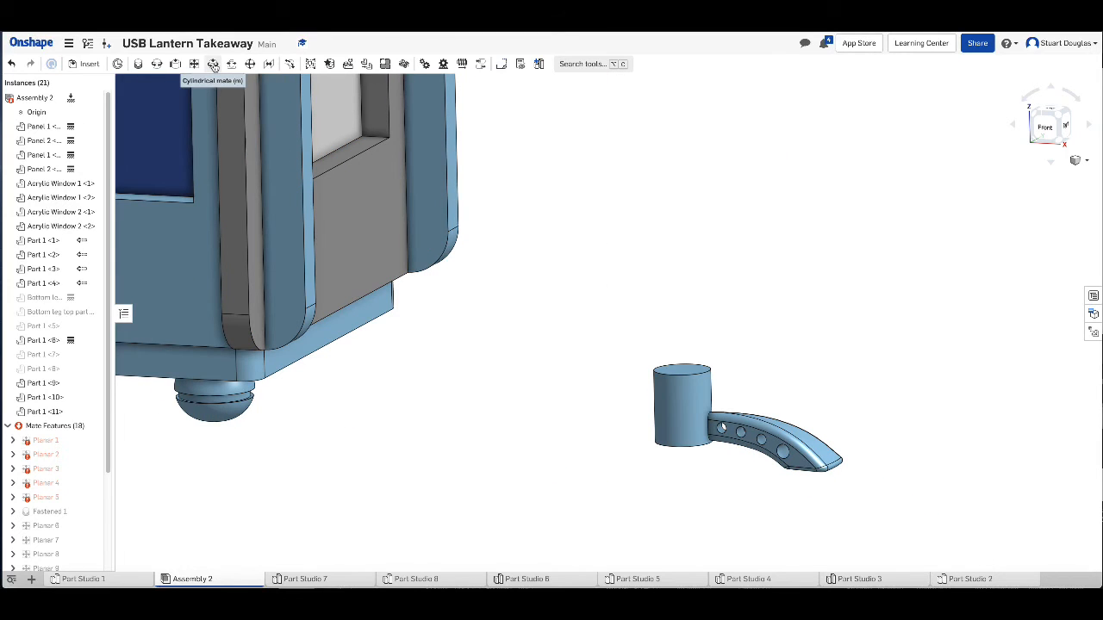
{"action": "scroll", "coordinate": [745, 296], "scroll_direction": "down", "scroll_amount": 2}
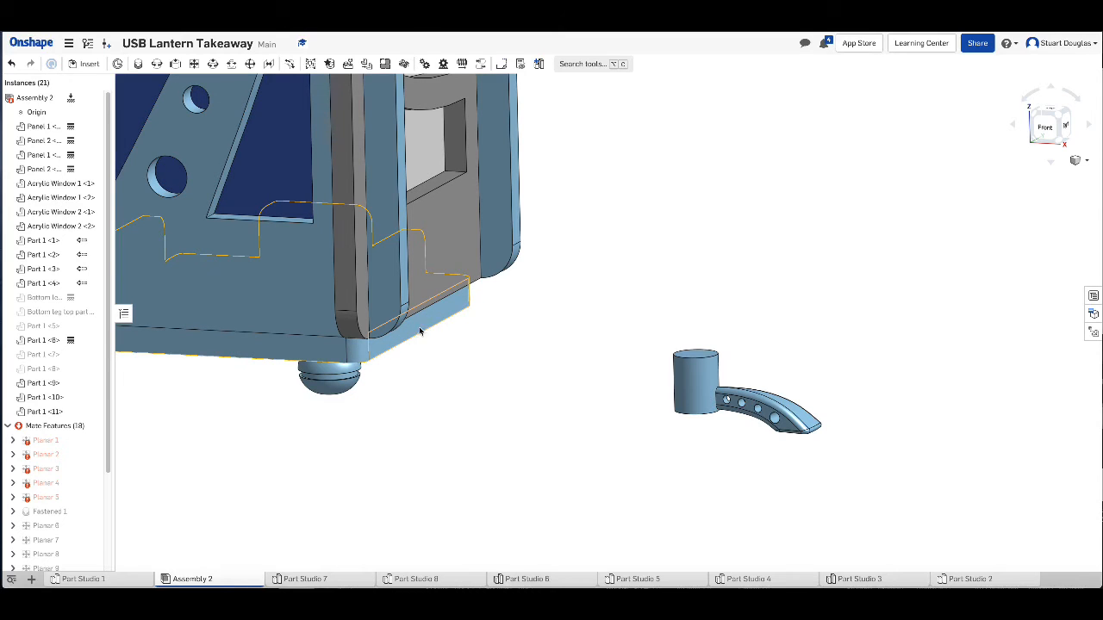
{"action": "right_click", "coordinate": [73, 342]}
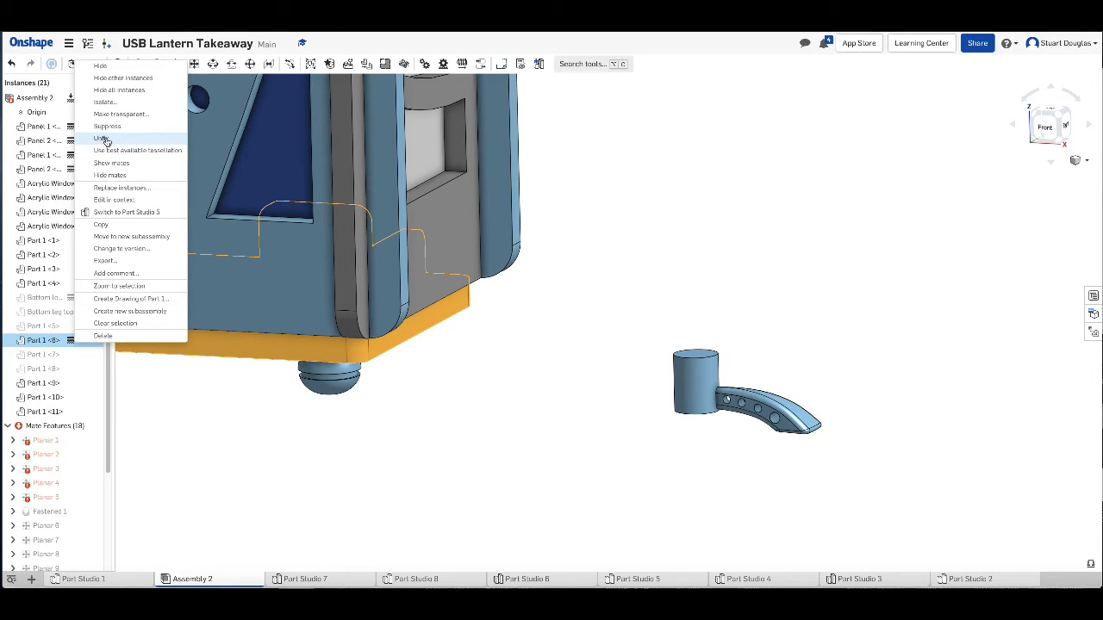
{"action": "left_click", "coordinate": [417, 465]}
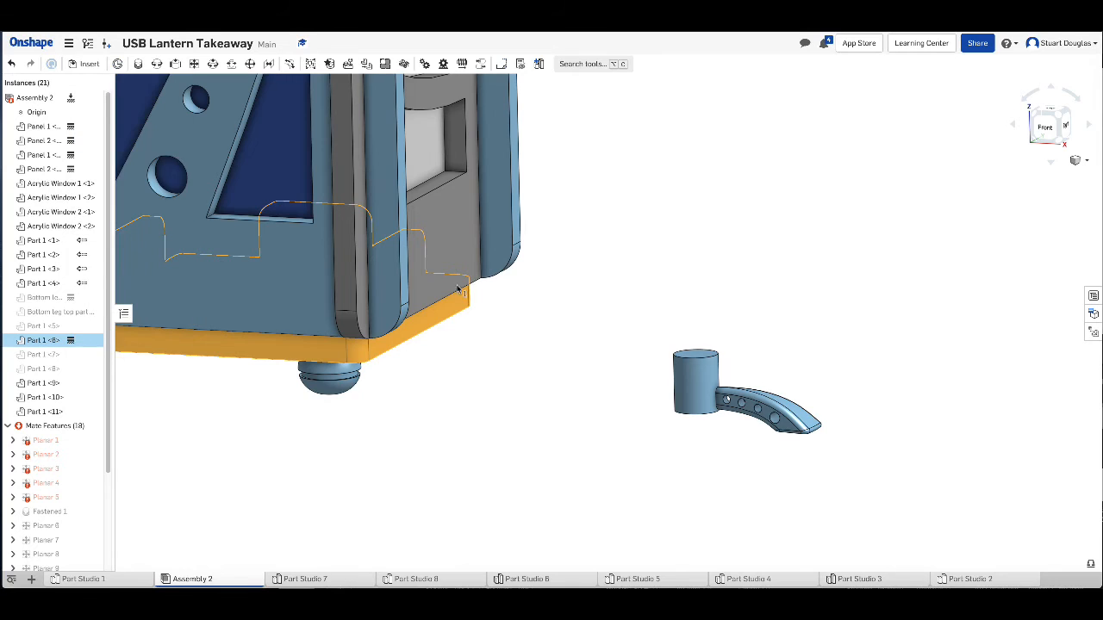
{"action": "left_click", "coordinate": [842, 251]}
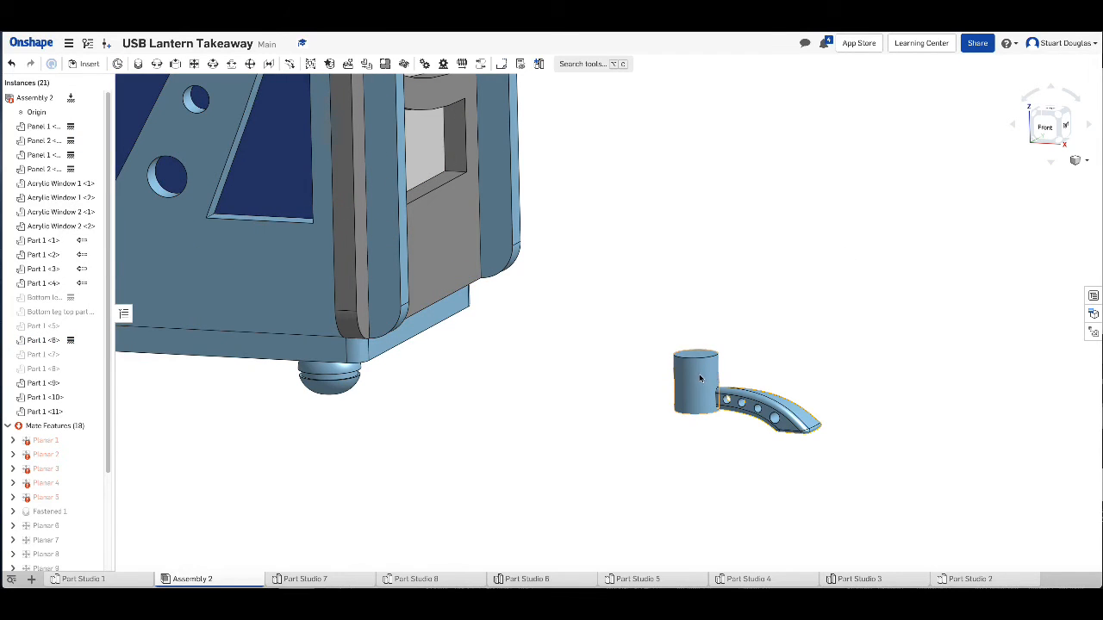
Add a cylindrical mate between the mid-height centre of the Part Studio 8 leg's hub and the base hole nearest the adjacent corner
{"action": "left_click", "coordinate": [213, 64]}
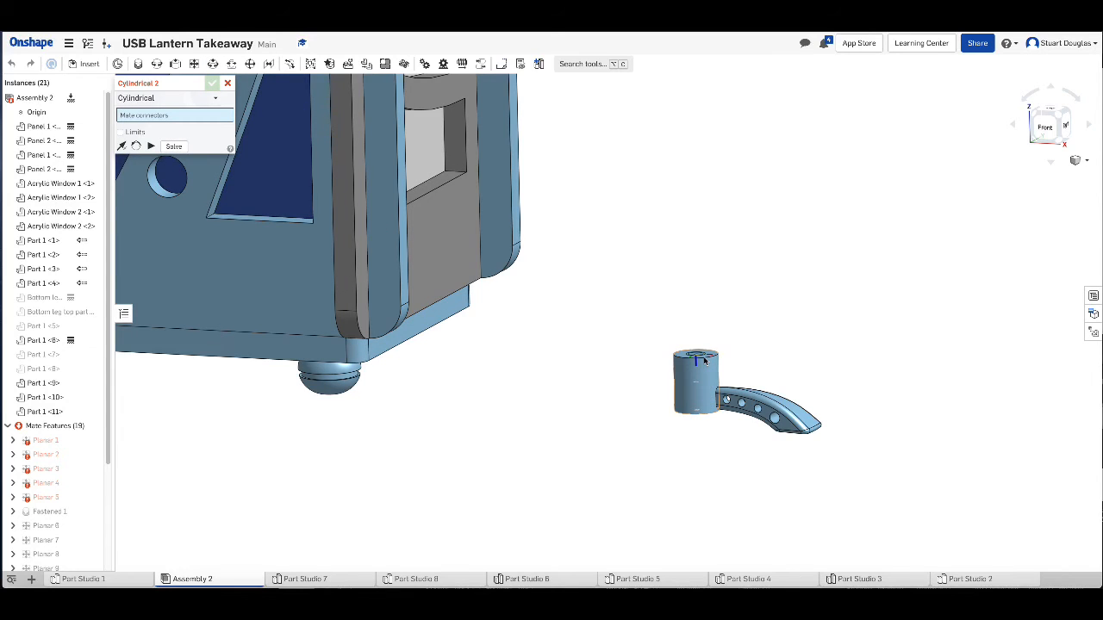
{"action": "scroll", "coordinate": [702, 361], "scroll_direction": "up", "scroll_amount": 5}
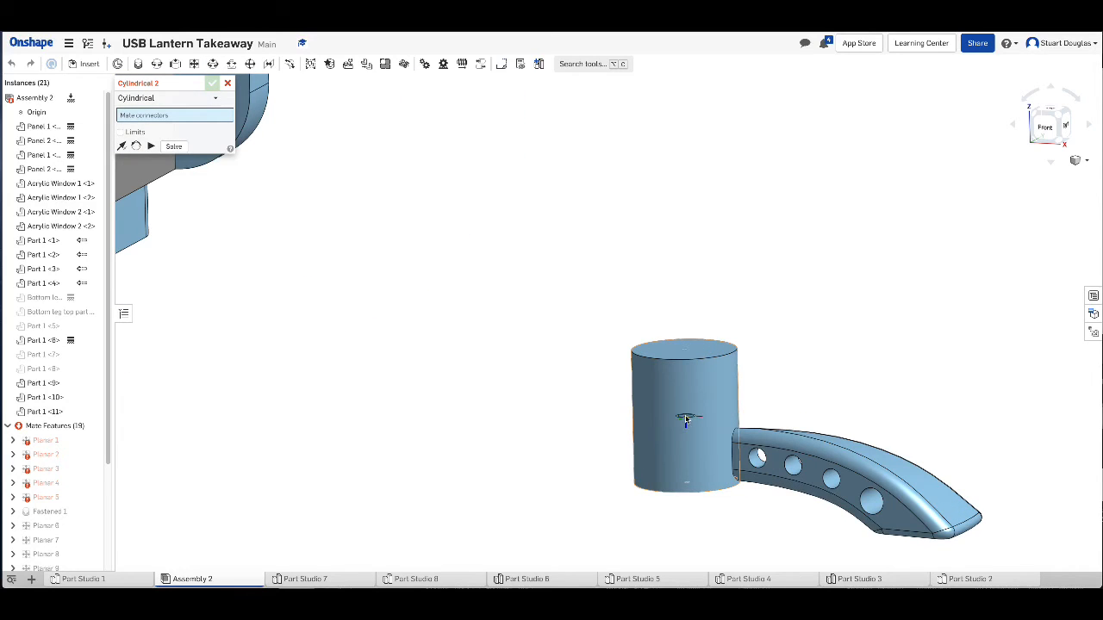
{"action": "left_click", "coordinate": [687, 419]}
{"action": "scroll", "coordinate": [686, 416], "scroll_direction": "down", "scroll_amount": 5}
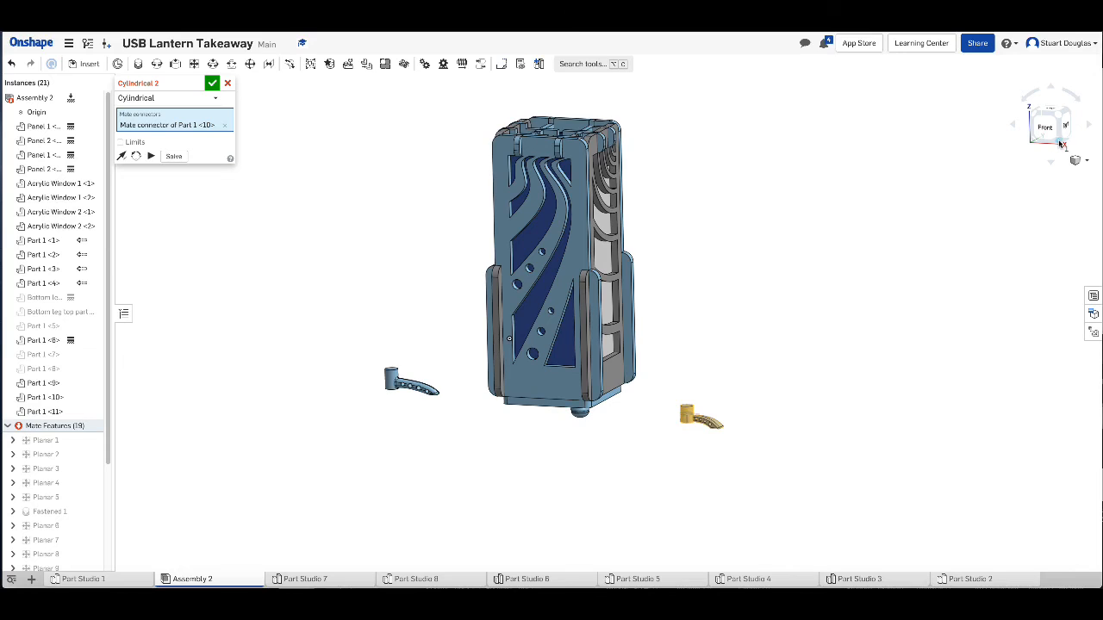
{"action": "left_click_drag", "start_coordinate": [1060, 144], "coordinate": [1030, 98]}
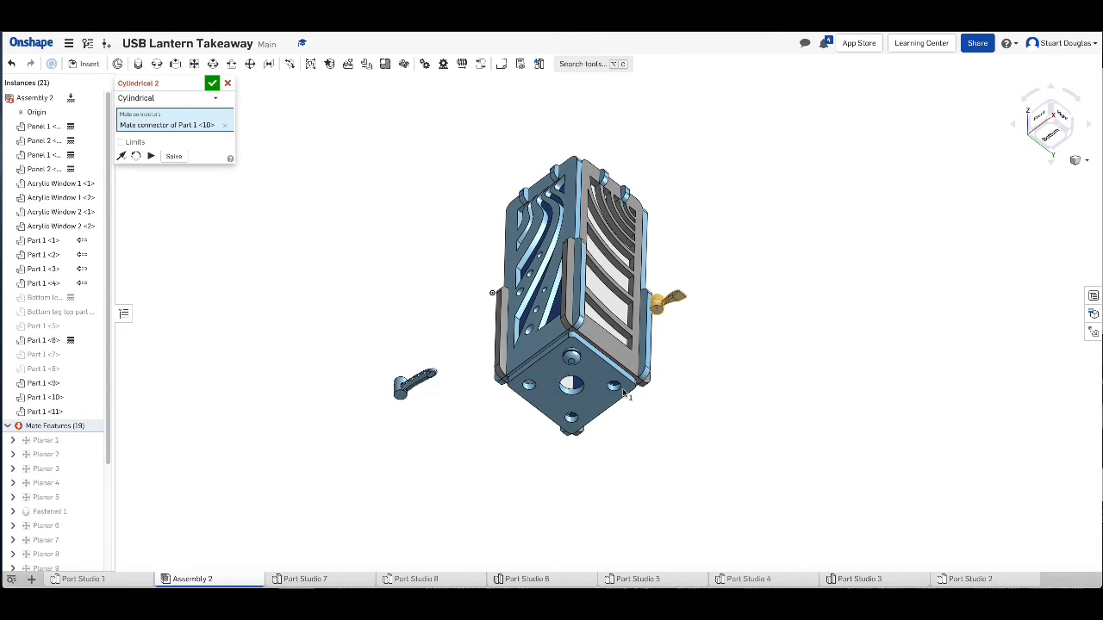
{"action": "scroll", "coordinate": [623, 392], "scroll_direction": "up", "scroll_amount": 8}
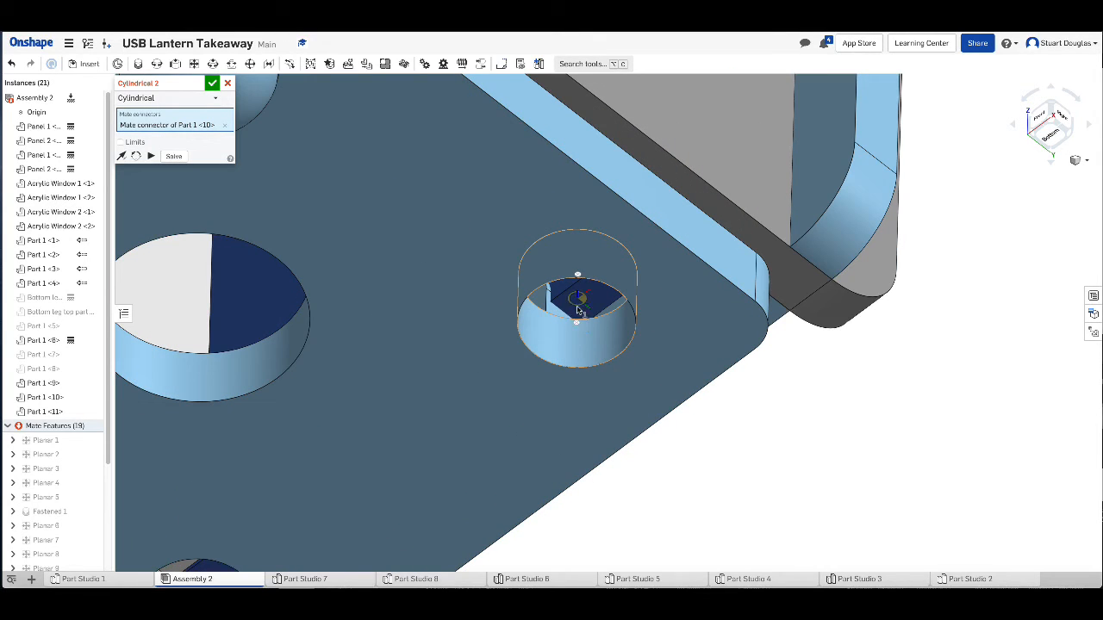
{"action": "left_click", "coordinate": [578, 301]}
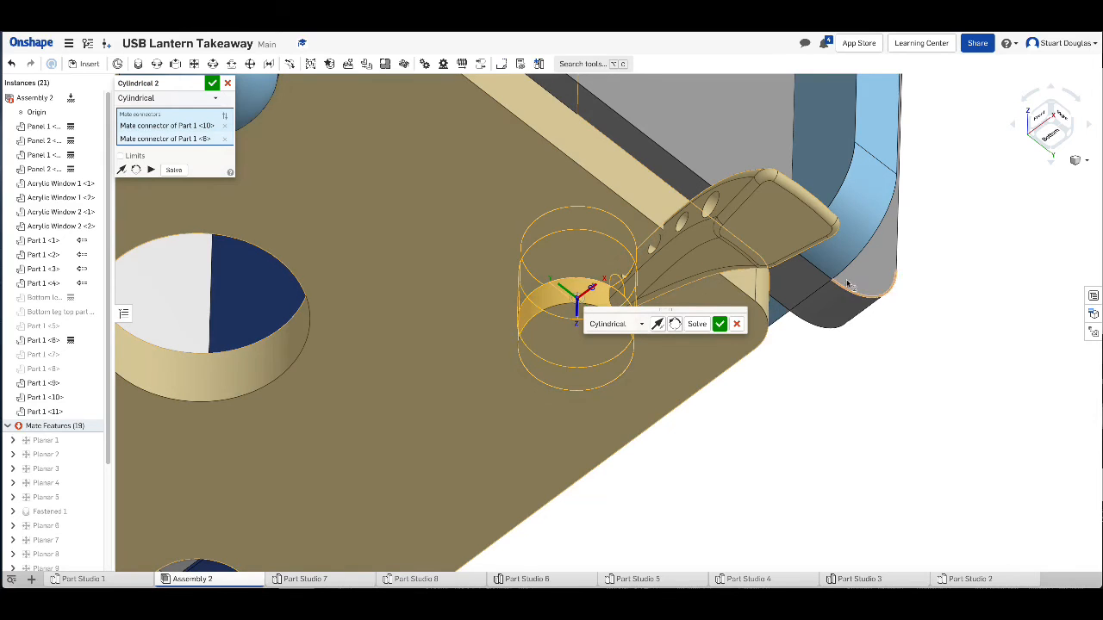
Slide the mated leg down along the hole's axis so that its curved arm sits below the base plate
{"action": "left_click_drag", "start_coordinate": [1052, 125], "coordinate": [1076, 173]}
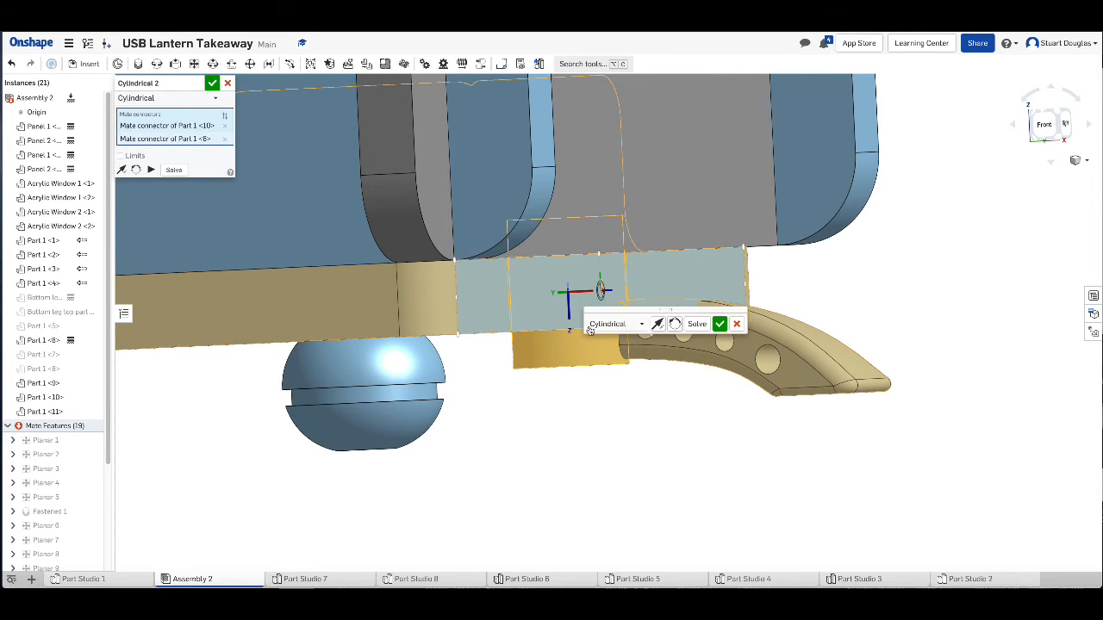
{"action": "left_click_drag", "start_coordinate": [568, 313], "coordinate": [567, 347]}
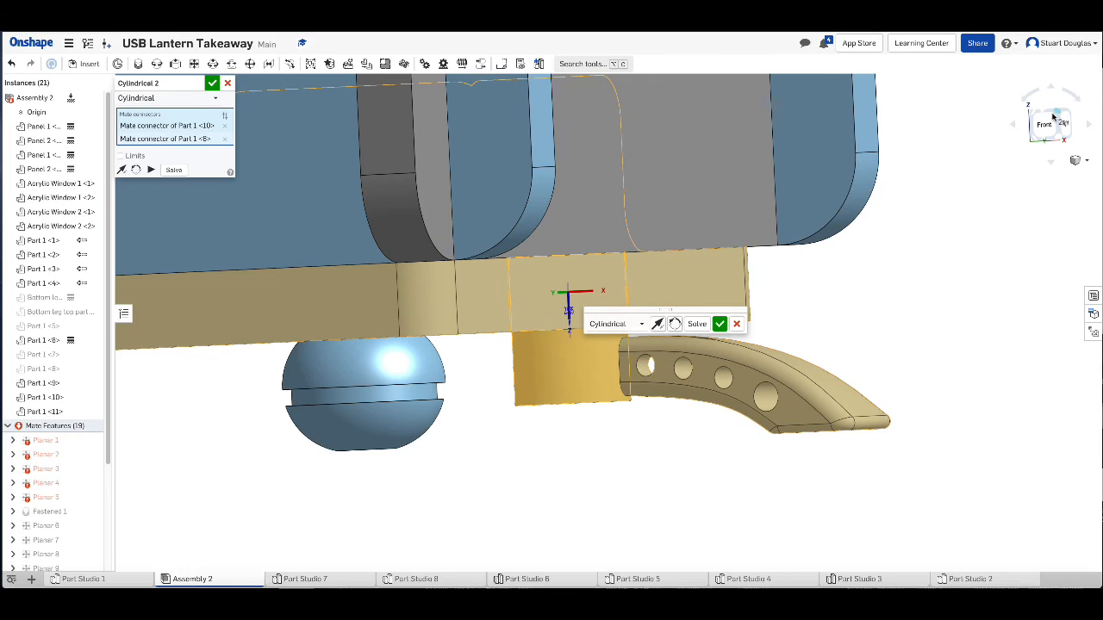
{"action": "left_click", "coordinate": [1056, 114]}
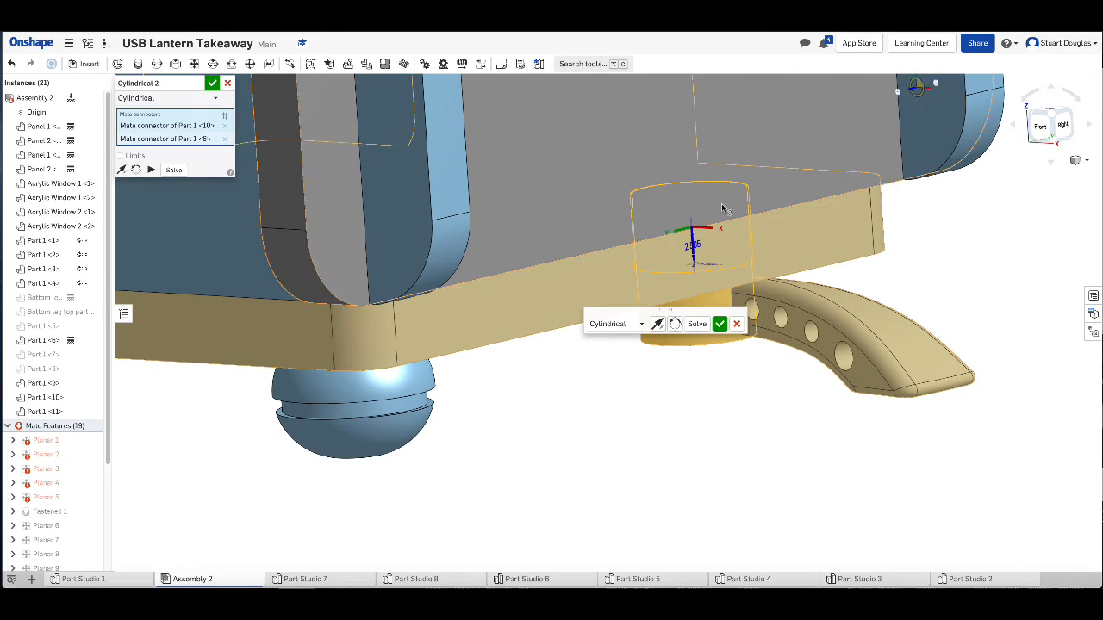
Set the leg's offset along the base hole's axis to 2.5, accept the cylindrical mate and leave the mate command
{"action": "left_click", "coordinate": [693, 247]}
{"action": "type", "text": "2"}
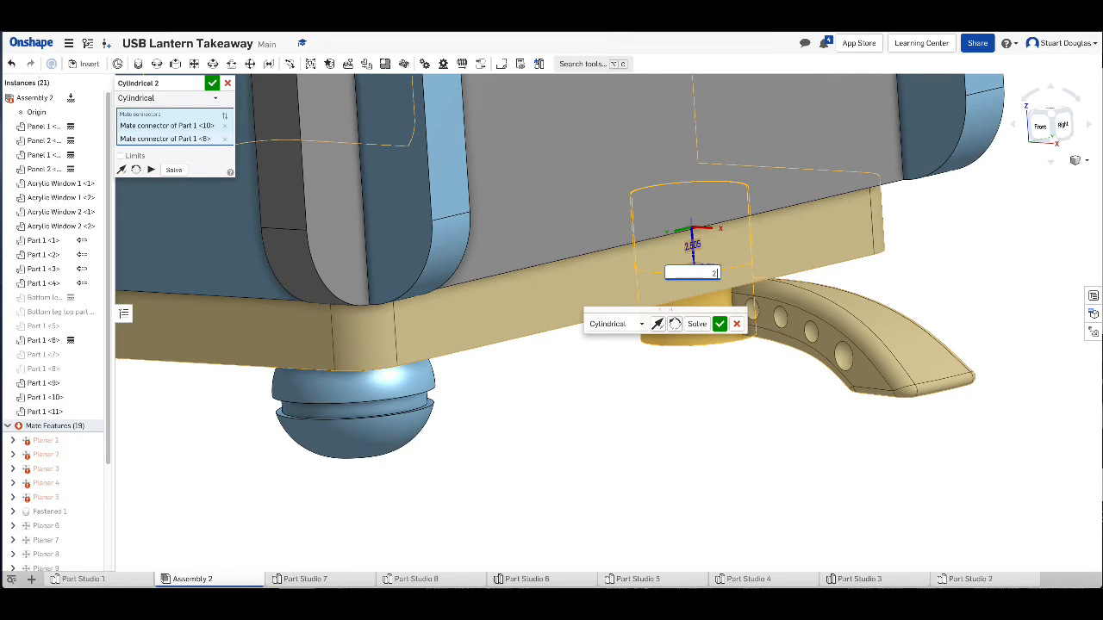
{"action": "type", "text": ".5"}
{"action": "key", "text": "Return"}
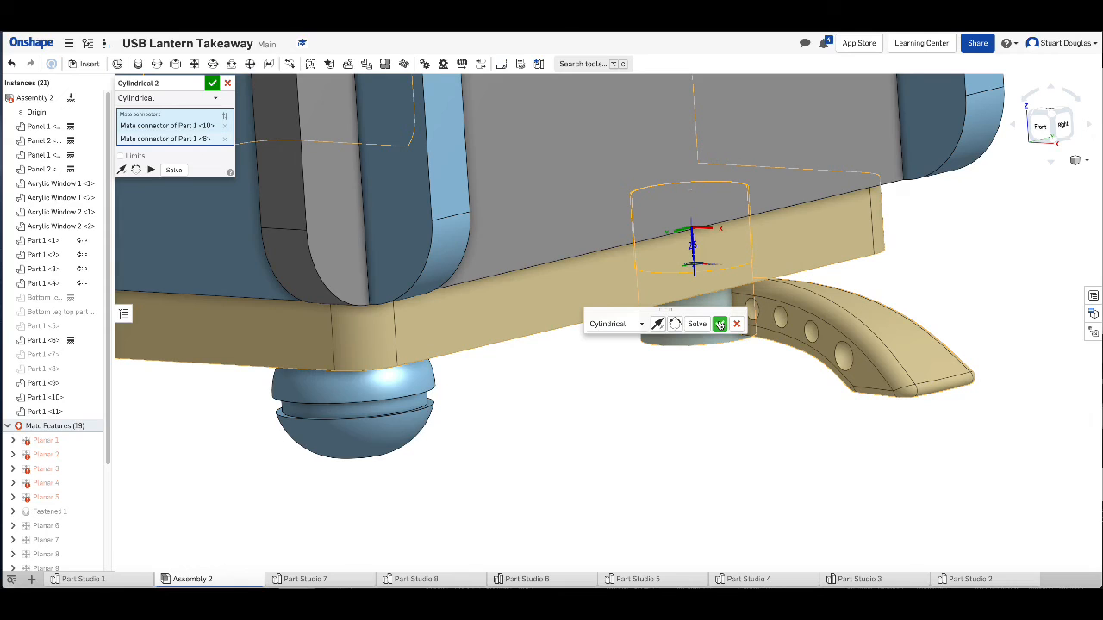
{"action": "left_click", "coordinate": [1060, 136]}
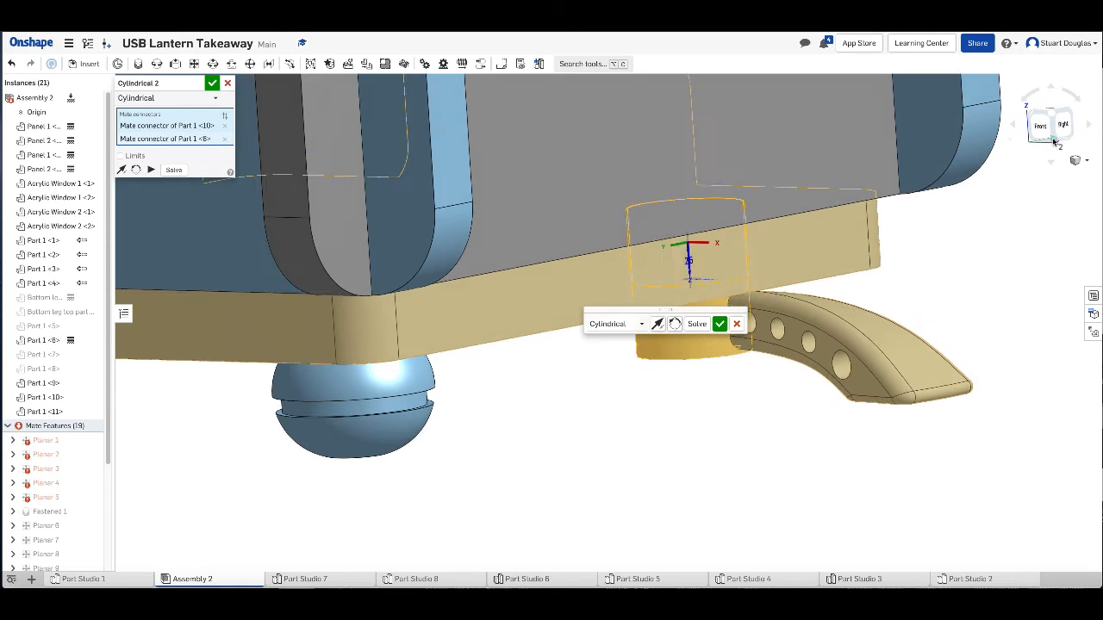
{"action": "left_click_drag", "start_coordinate": [1059, 137], "coordinate": [996, 216]}
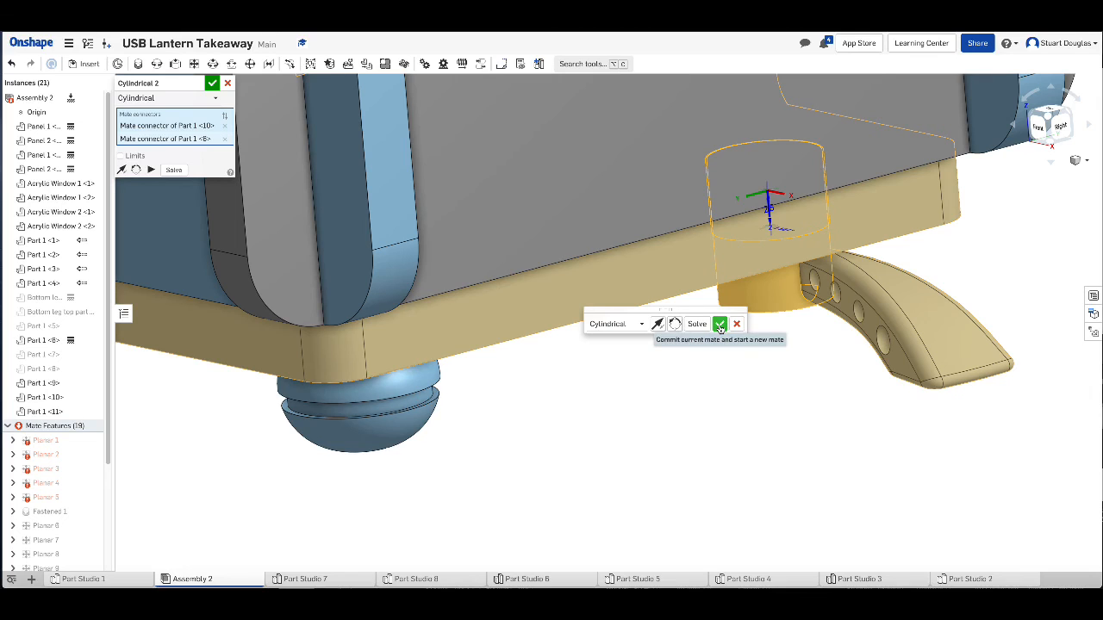
{"action": "left_click", "coordinate": [719, 325]}
{"action": "scroll", "coordinate": [697, 280], "scroll_direction": "up", "scroll_amount": 5}
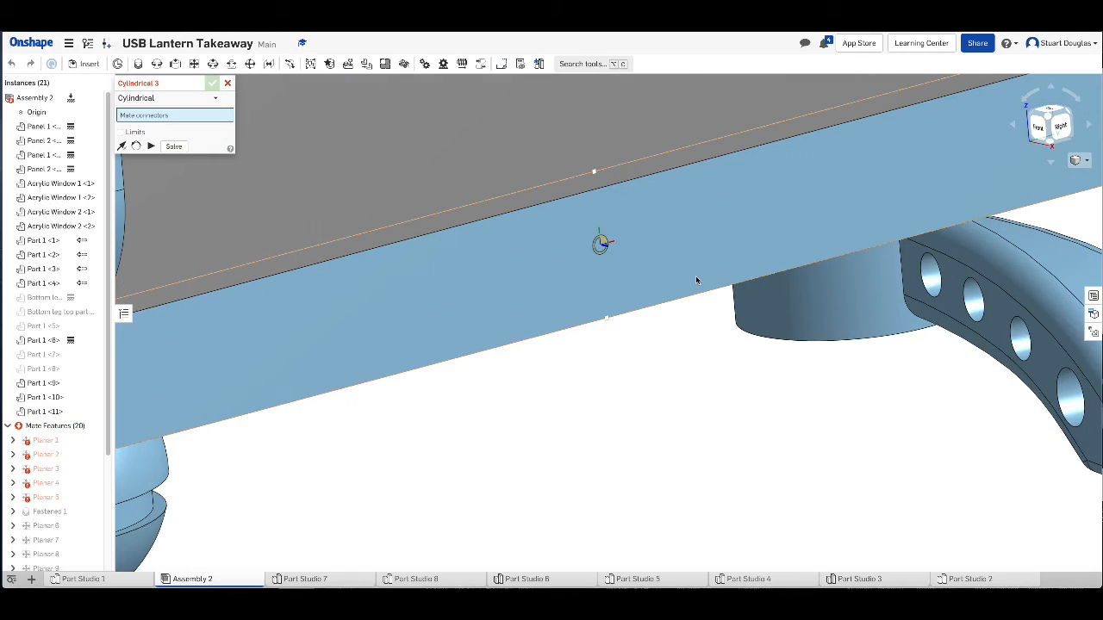
{"action": "scroll", "coordinate": [689, 283], "scroll_direction": "down", "scroll_amount": 10}
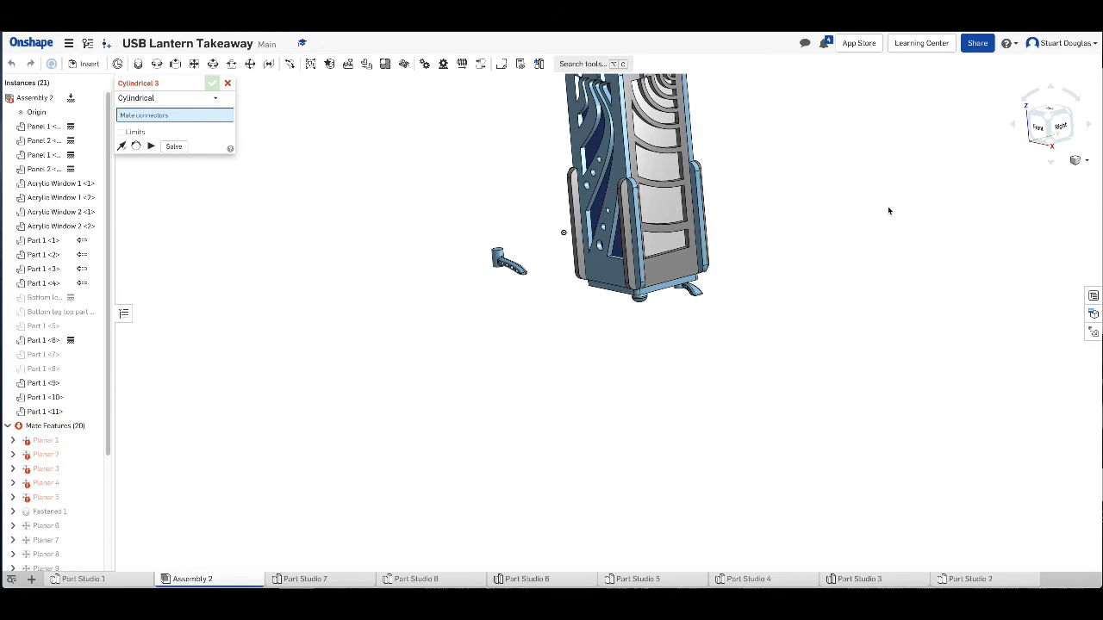
{"action": "left_click", "coordinate": [1050, 120]}
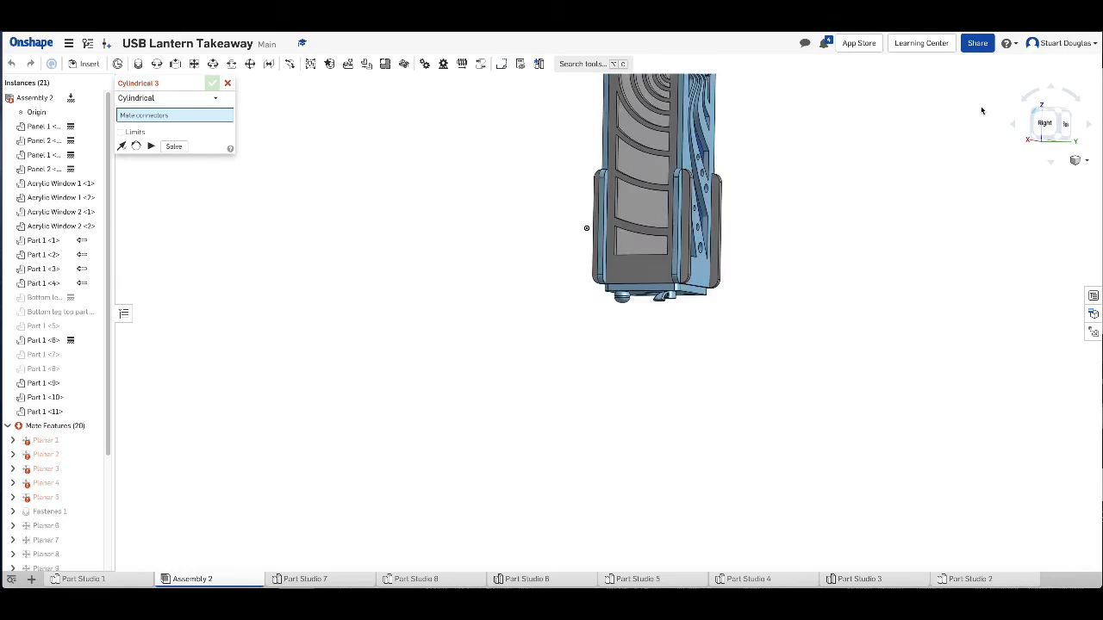
{"action": "left_click", "coordinate": [229, 83]}
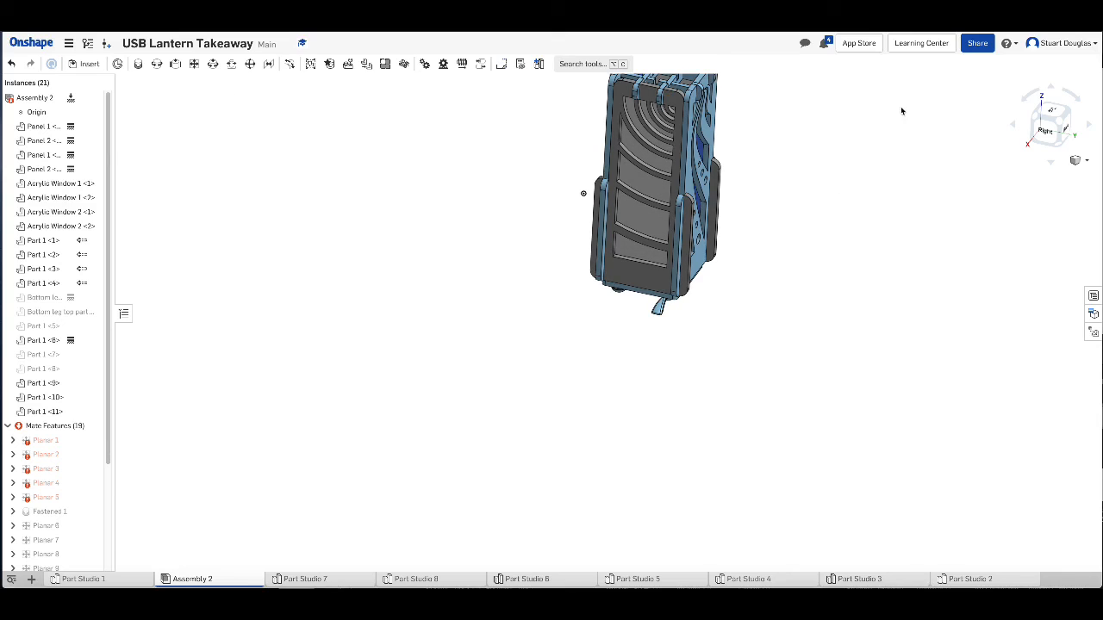
Rotate the mated leg about its hole's axis to 45 degrees so that its arm points diagonally outward past the base corner
{"action": "left_click", "coordinate": [1063, 143]}
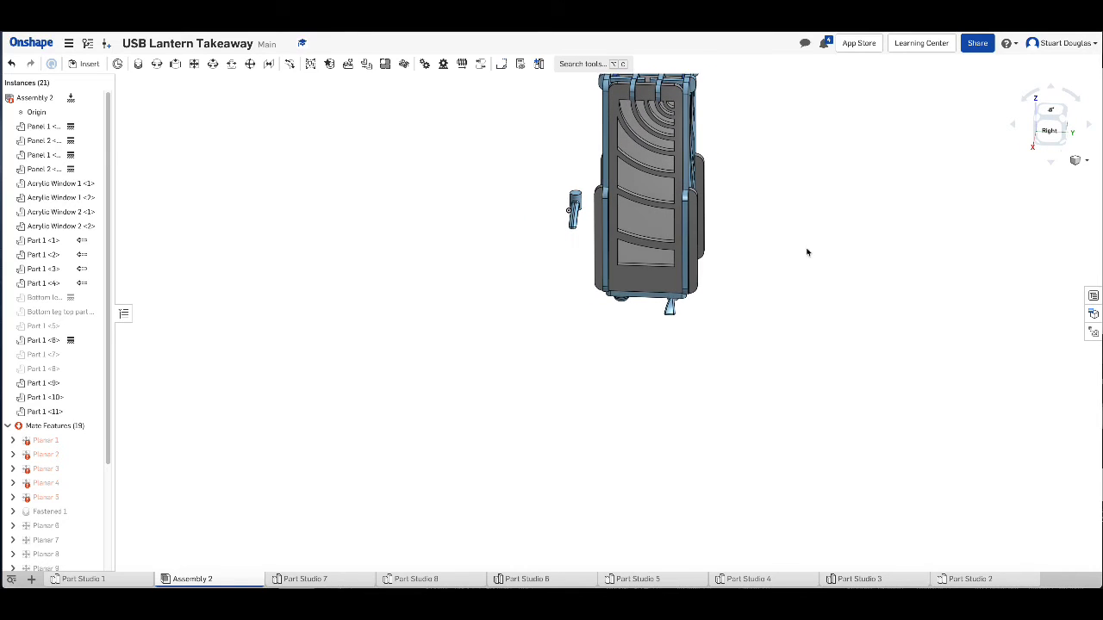
{"action": "scroll", "coordinate": [675, 308], "scroll_direction": "up", "scroll_amount": 8}
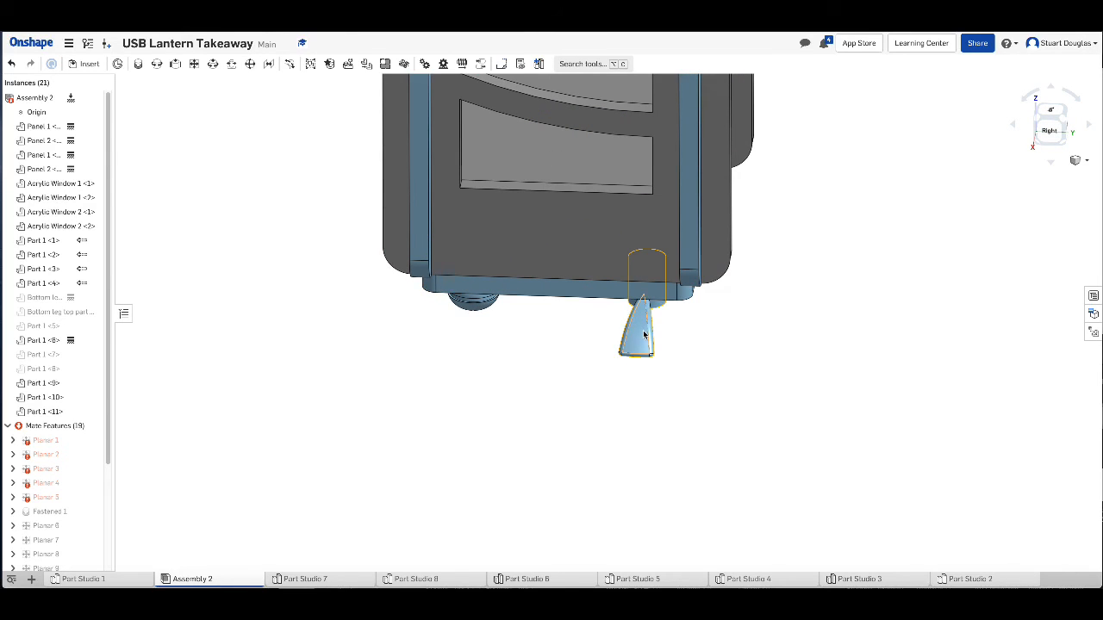
{"action": "left_click", "coordinate": [637, 338]}
{"action": "left_click", "coordinate": [636, 363]}
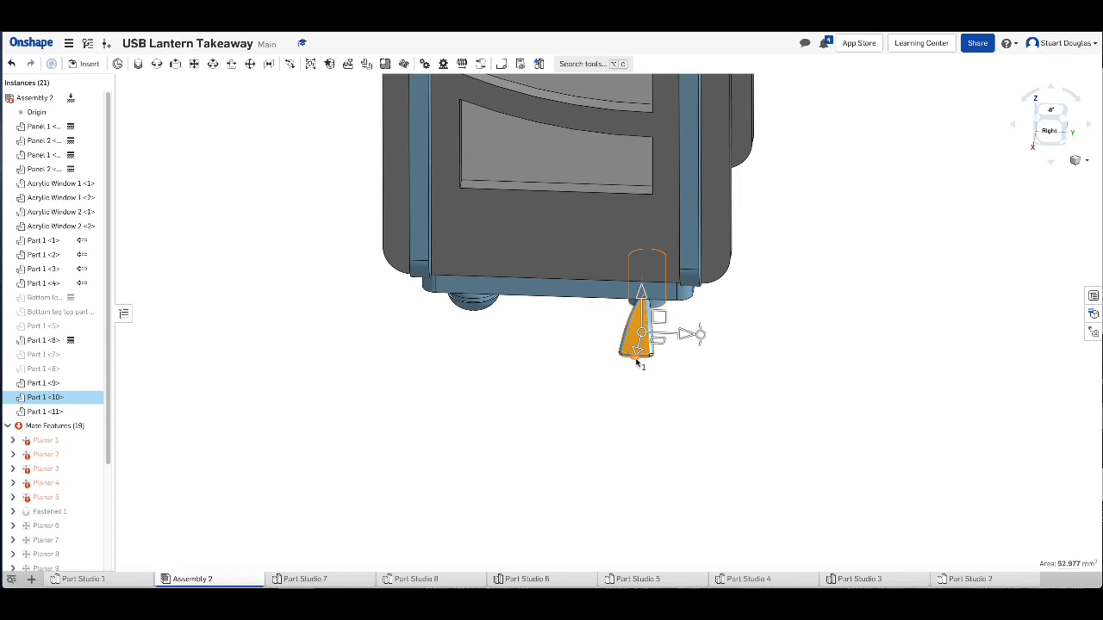
{"action": "left_click_drag", "start_coordinate": [636, 363], "coordinate": [721, 367]}
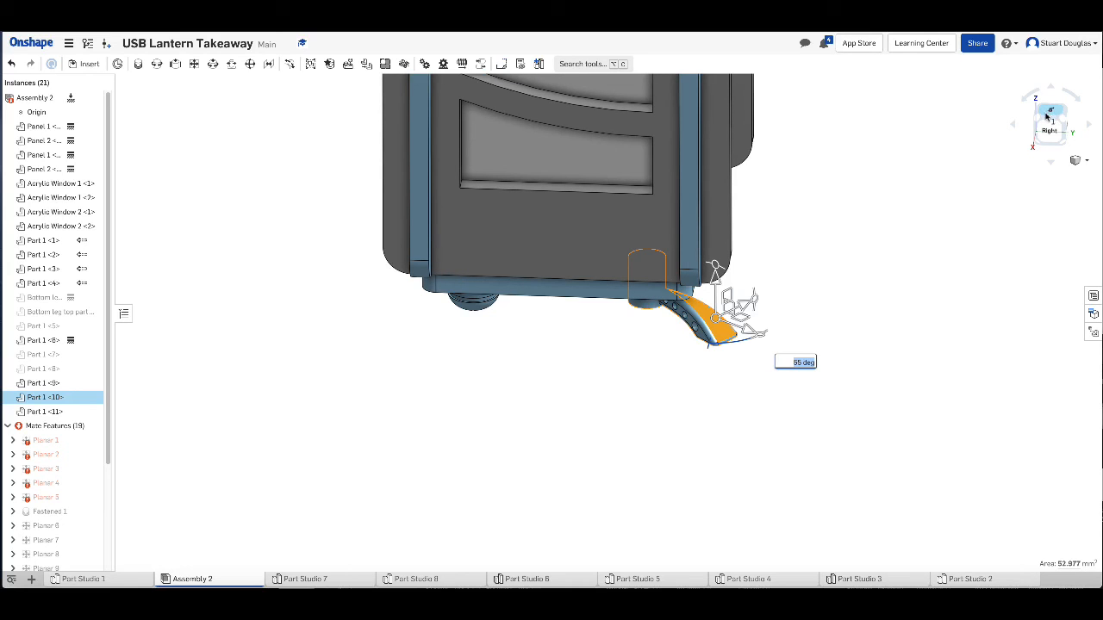
{"action": "left_click", "coordinate": [1047, 114]}
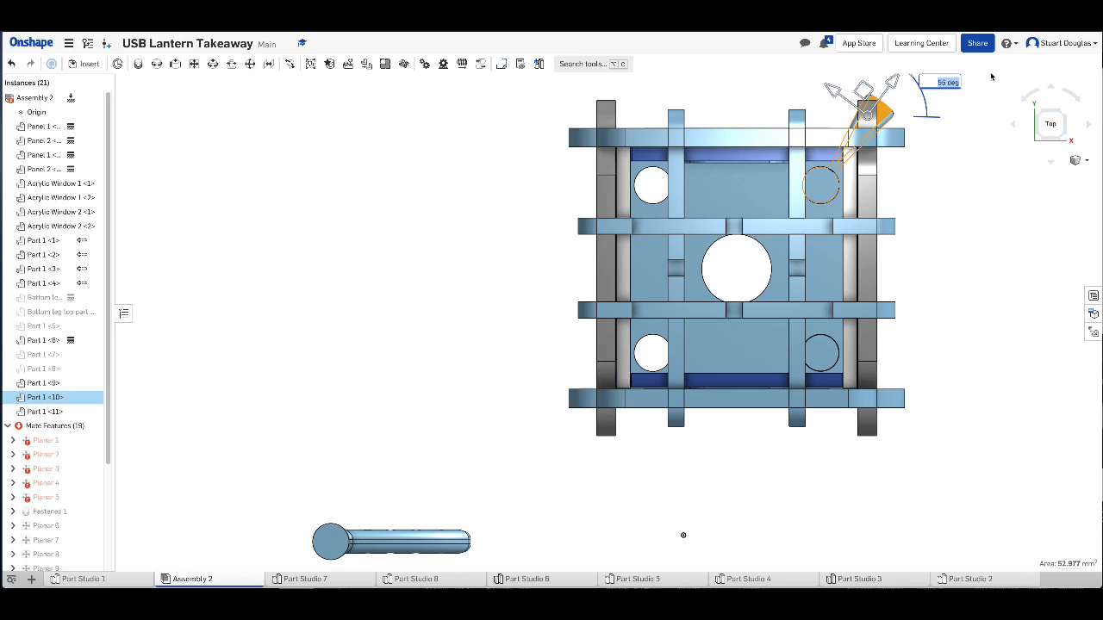
{"action": "scroll", "coordinate": [907, 98], "scroll_direction": "up", "scroll_amount": 3}
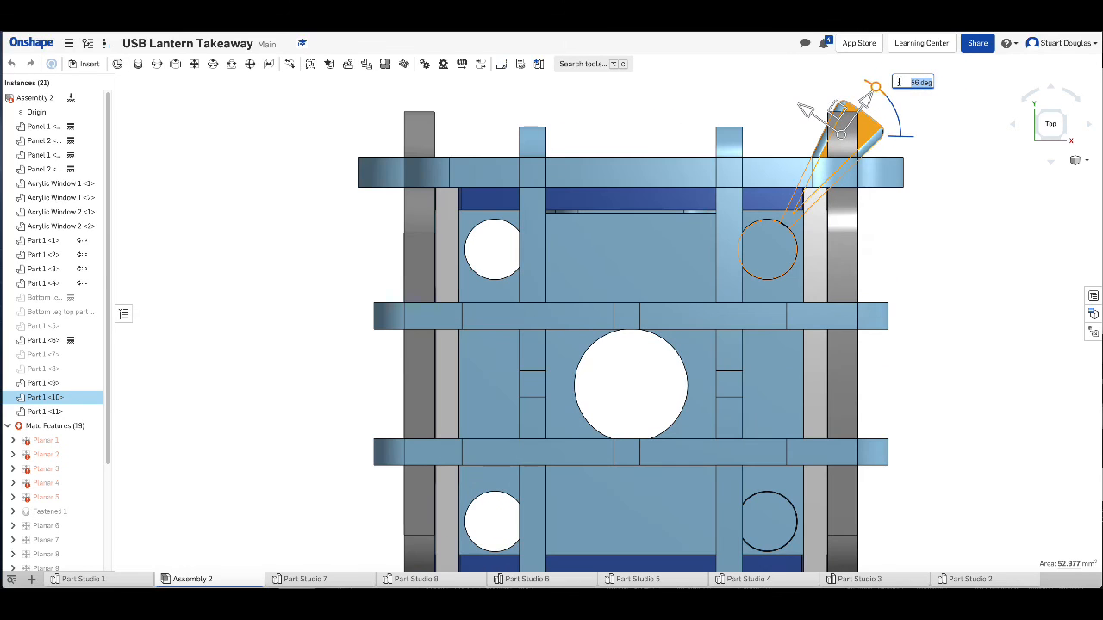
{"action": "left_click_drag", "start_coordinate": [867, 88], "coordinate": [889, 93]}
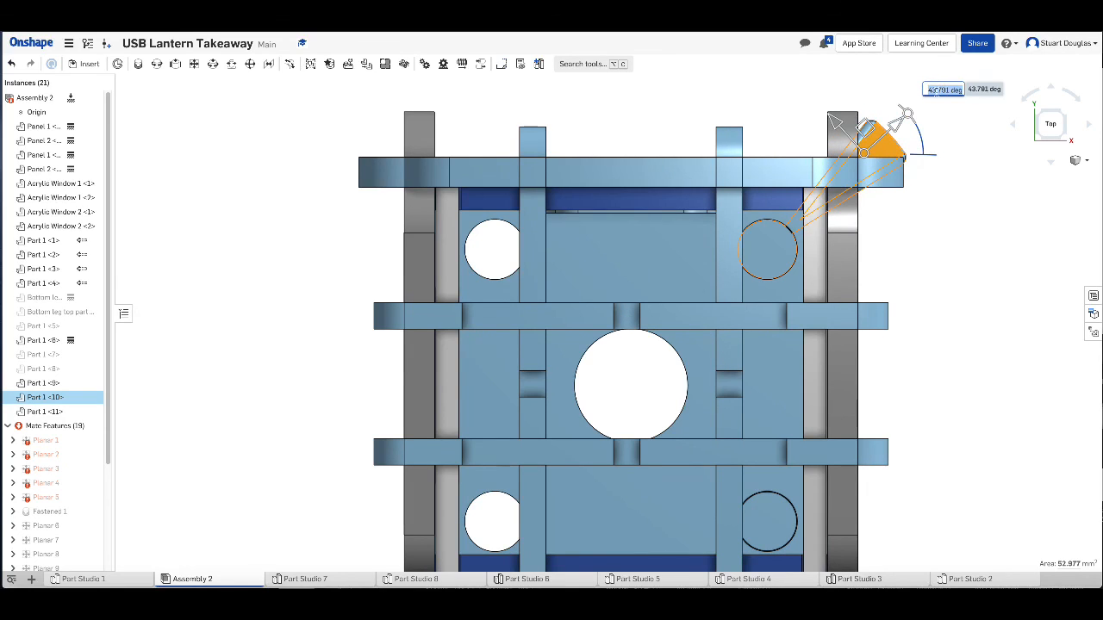
{"action": "type", "text": "45"}
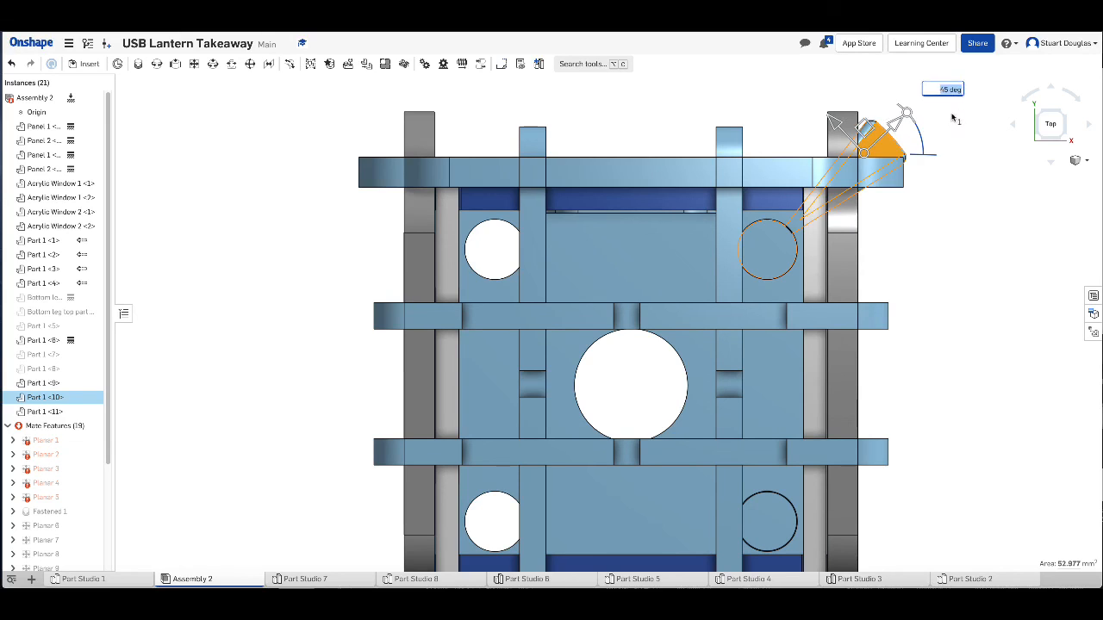
{"action": "key", "text": "Return"}
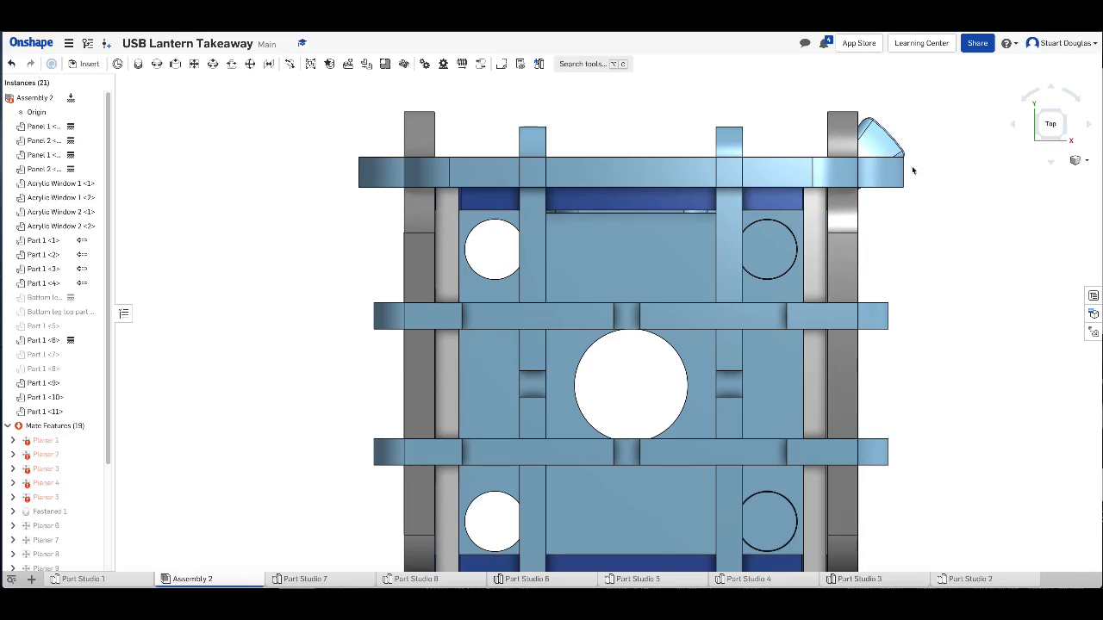
Inspect the rotated leg beneath the base corner from above and from the lantern's right side
{"action": "left_click_drag", "start_coordinate": [1052, 143], "coordinate": [979, 151]}
{"action": "scroll", "coordinate": [832, 248], "scroll_direction": "up", "scroll_amount": 3}
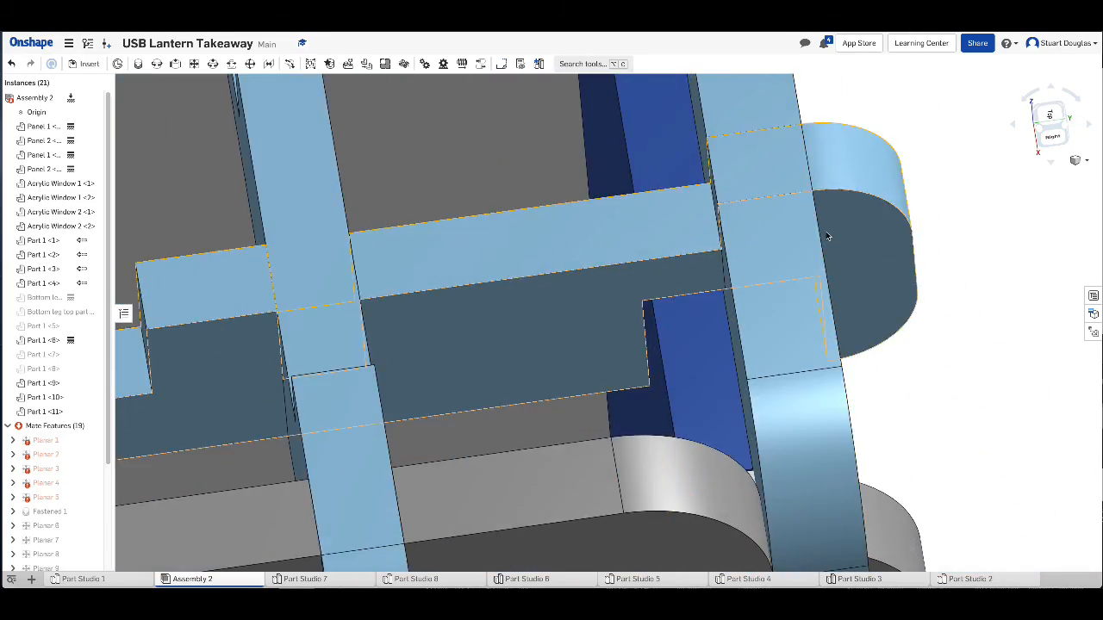
{"action": "scroll", "coordinate": [744, 288], "scroll_direction": "down", "scroll_amount": 10}
{"action": "scroll", "coordinate": [856, 315], "scroll_direction": "up", "scroll_amount": 8}
{"action": "left_click", "coordinate": [1057, 137]}
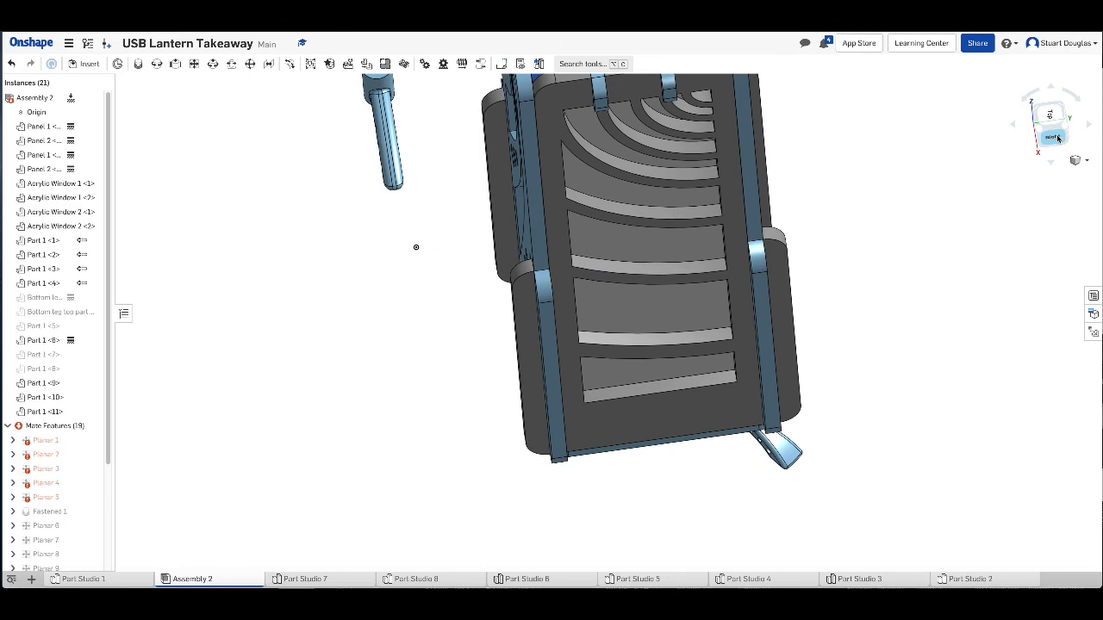
{"action": "left_click", "coordinate": [1039, 146]}
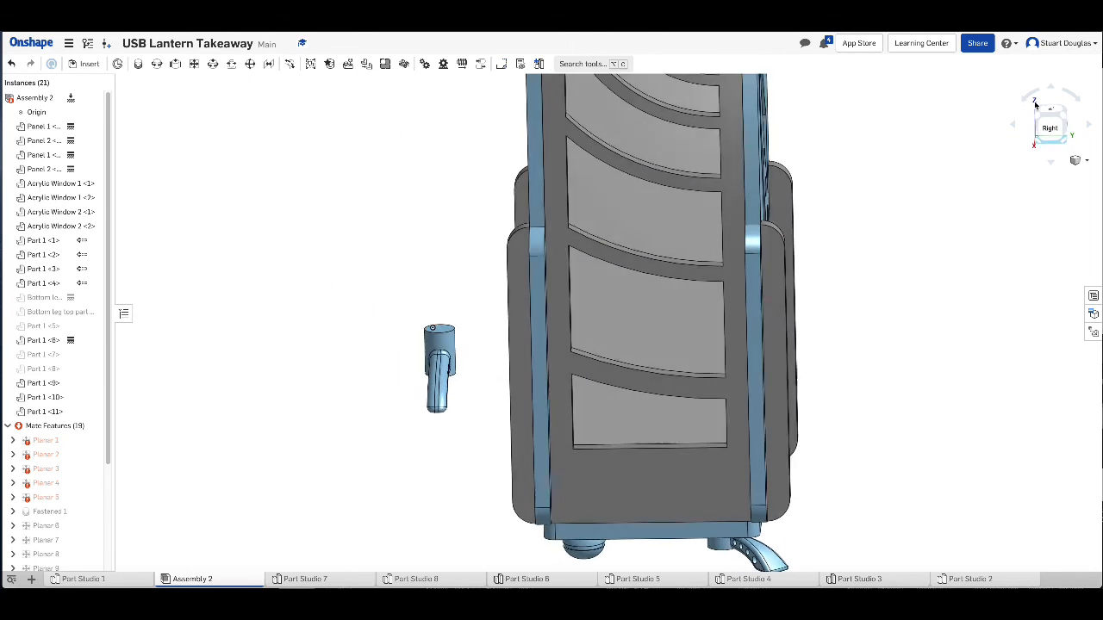